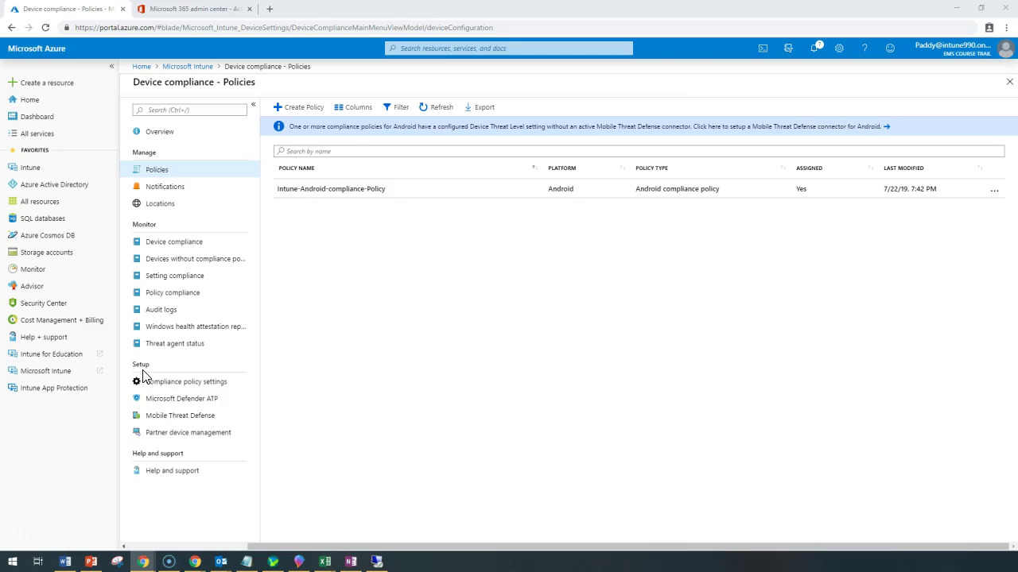
Open the properties of Intune-Android-compliance-Policy from the Intune device compliance policies
click(191, 66)
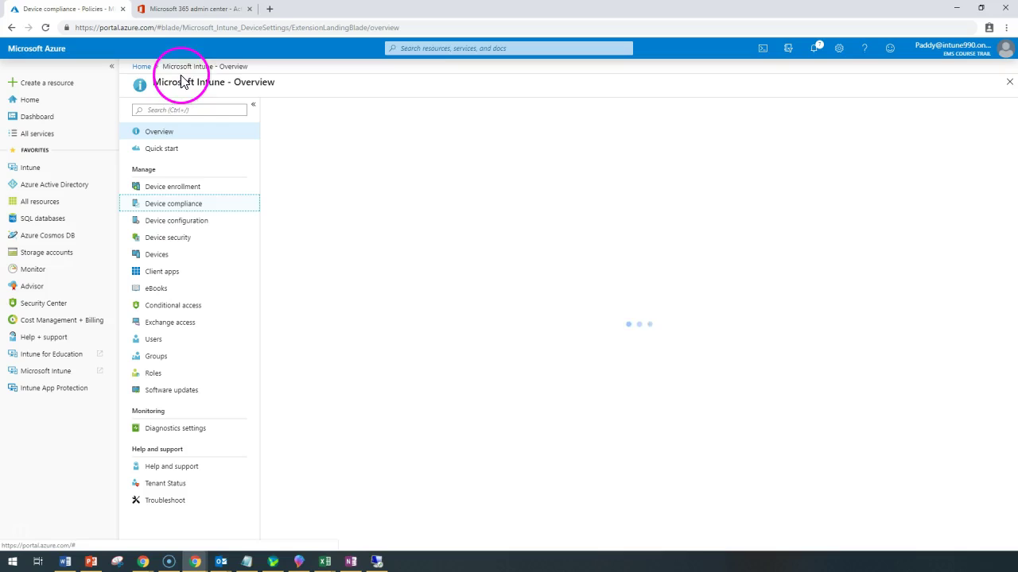
click(171, 211)
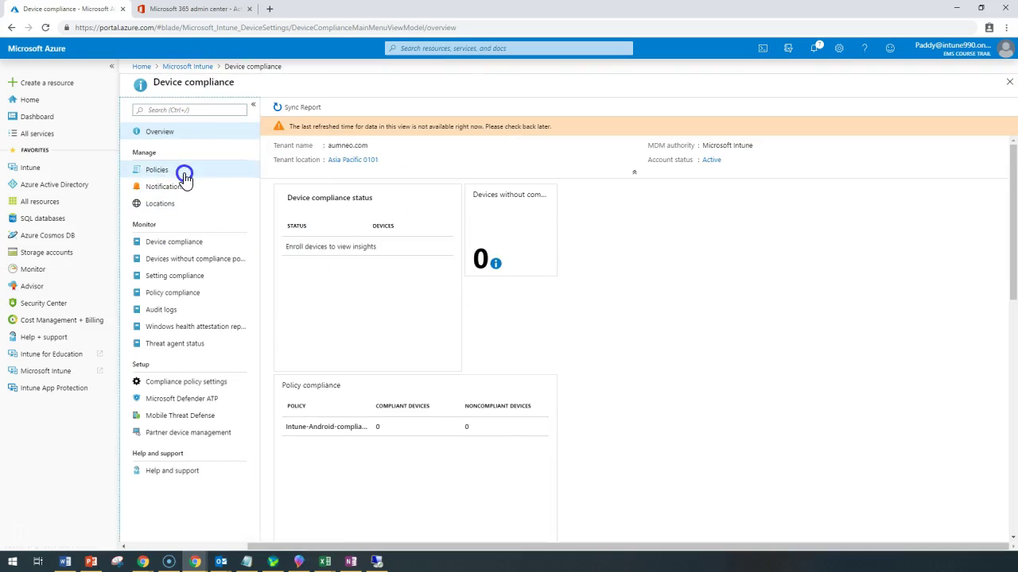
click(184, 173)
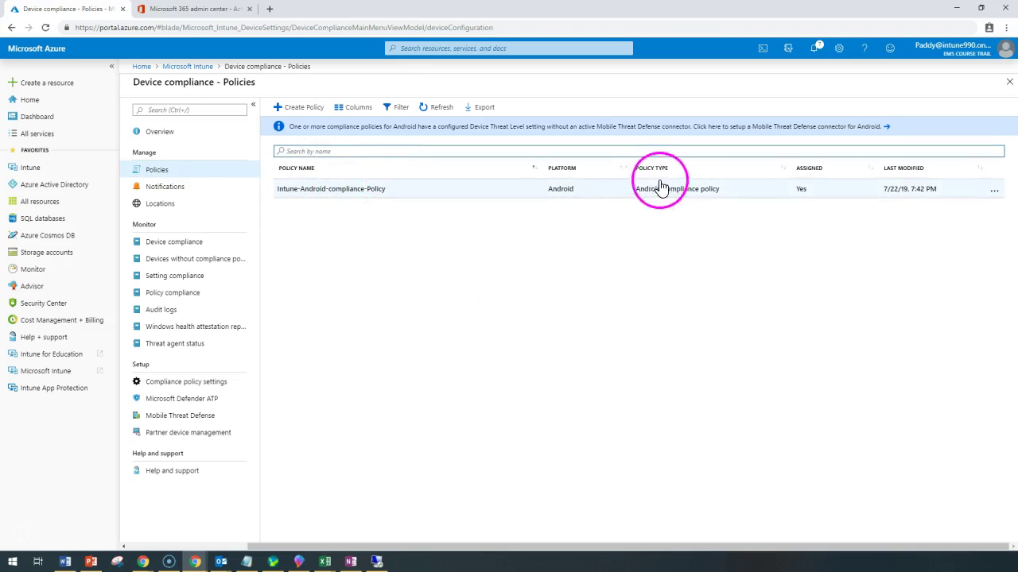
click(357, 202)
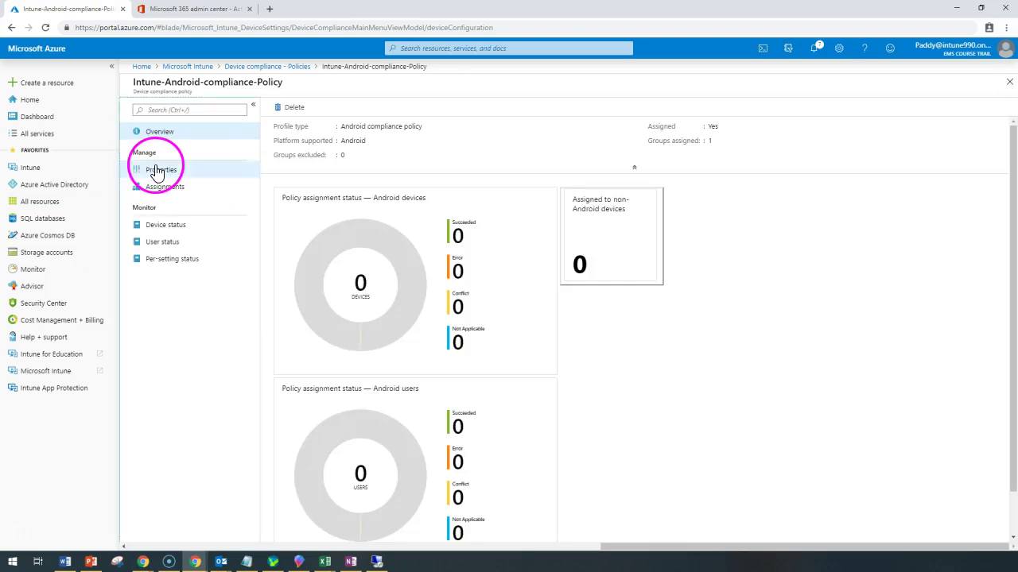
click(156, 171)
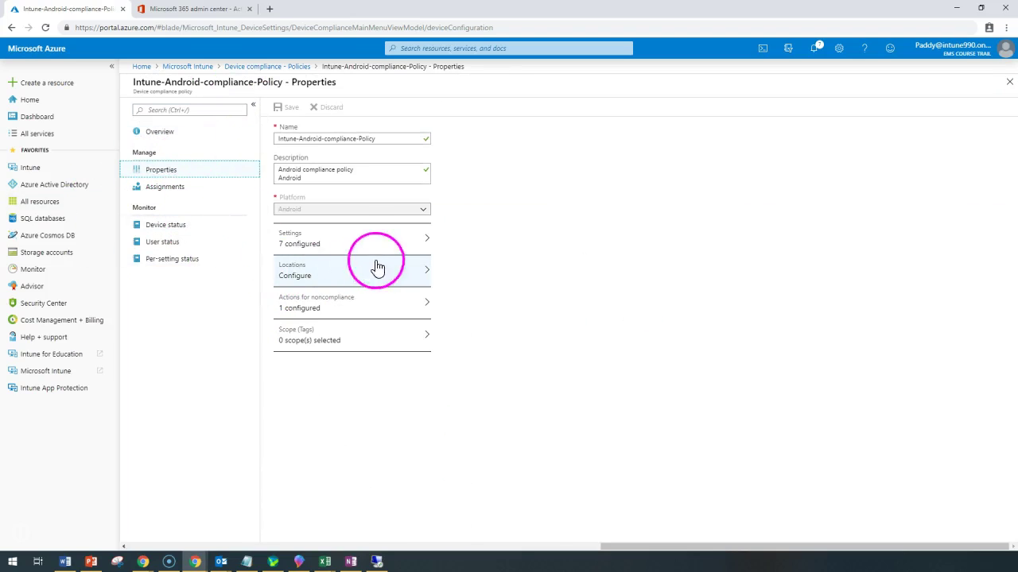
Require a password to unlock mobile devices in the policy's System Security settings, and save the policy
click(353, 244)
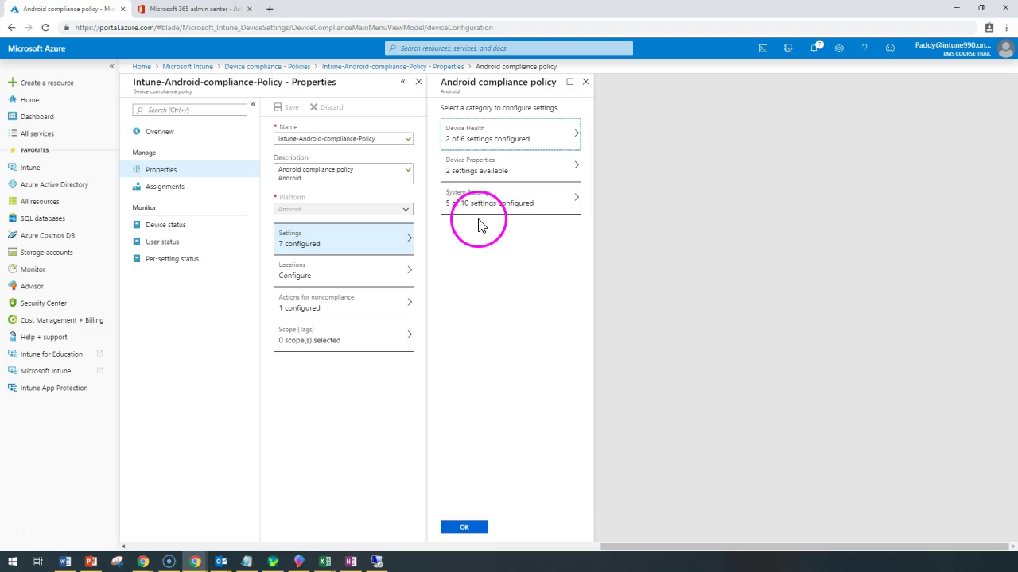
click(507, 206)
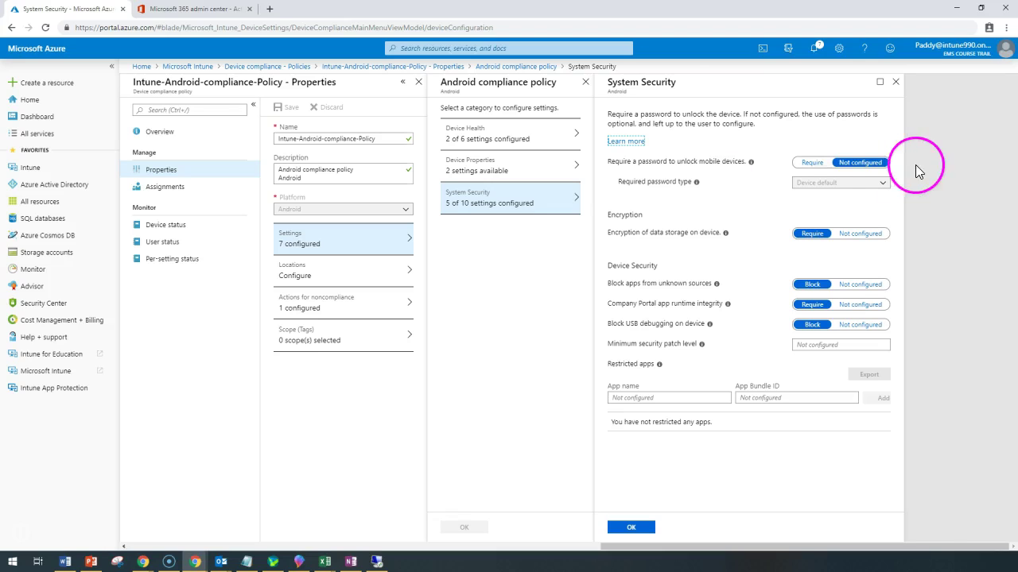
click(812, 163)
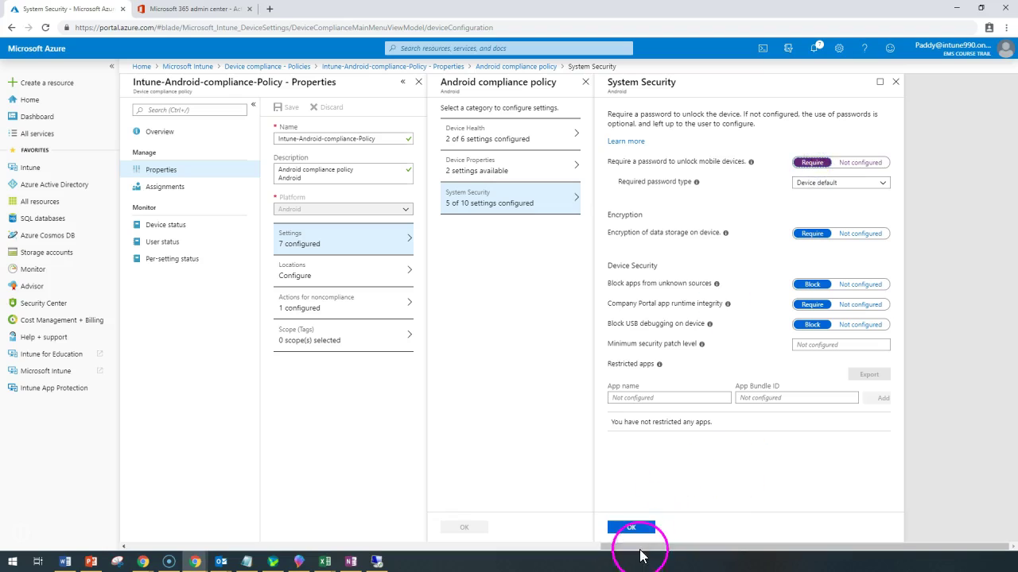
click(631, 527)
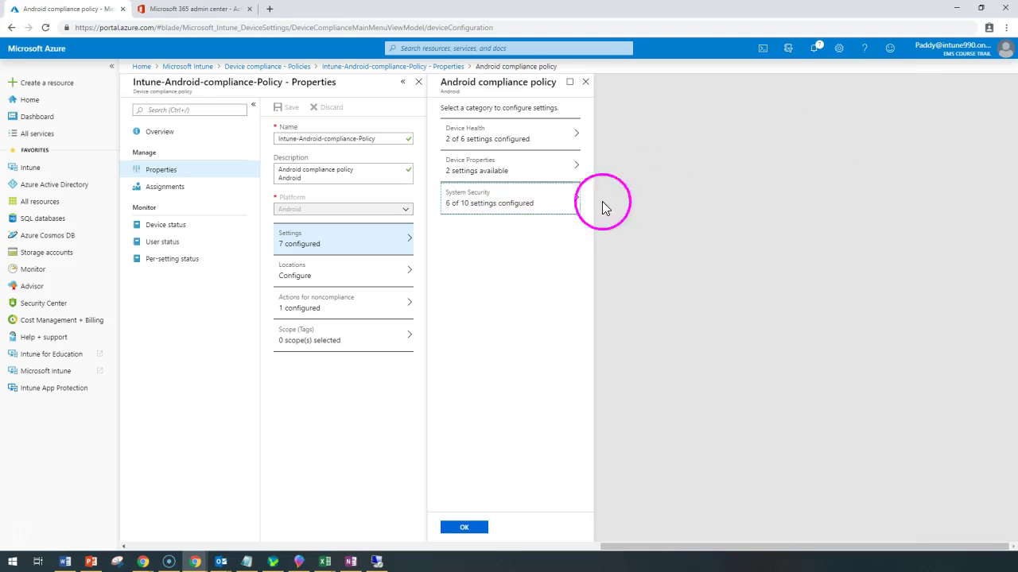
click(461, 528)
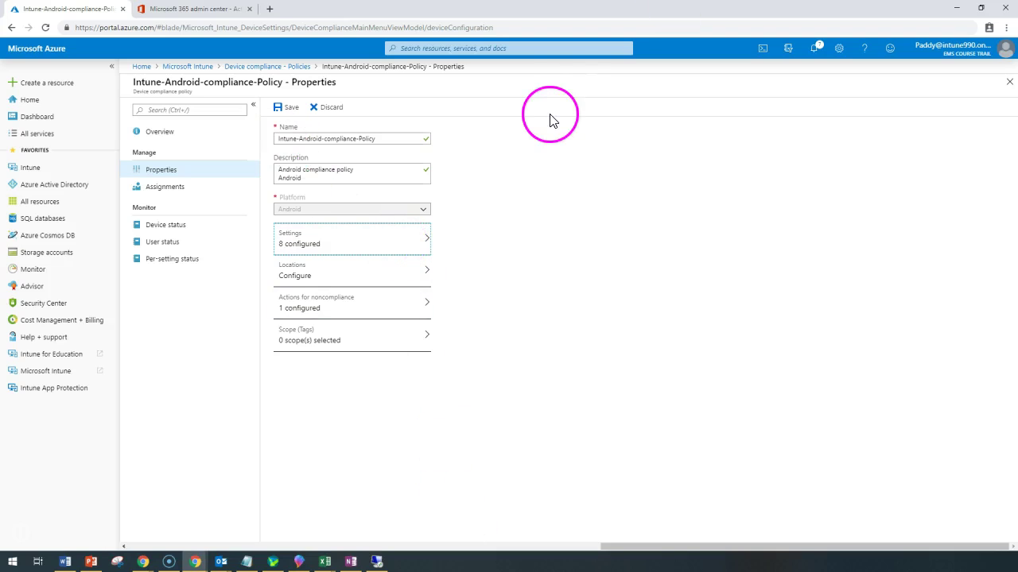
click(285, 109)
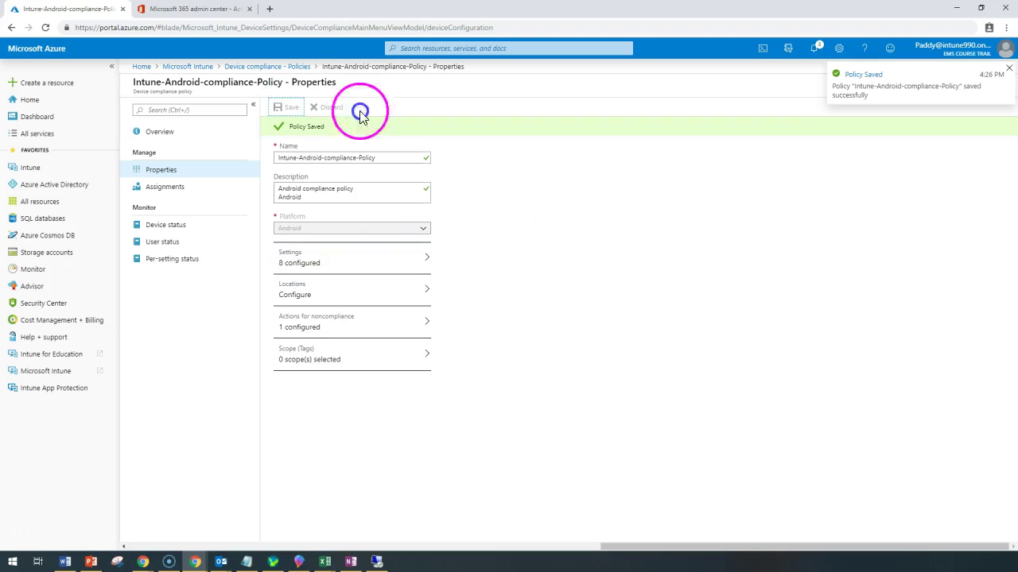
click(181, 173)
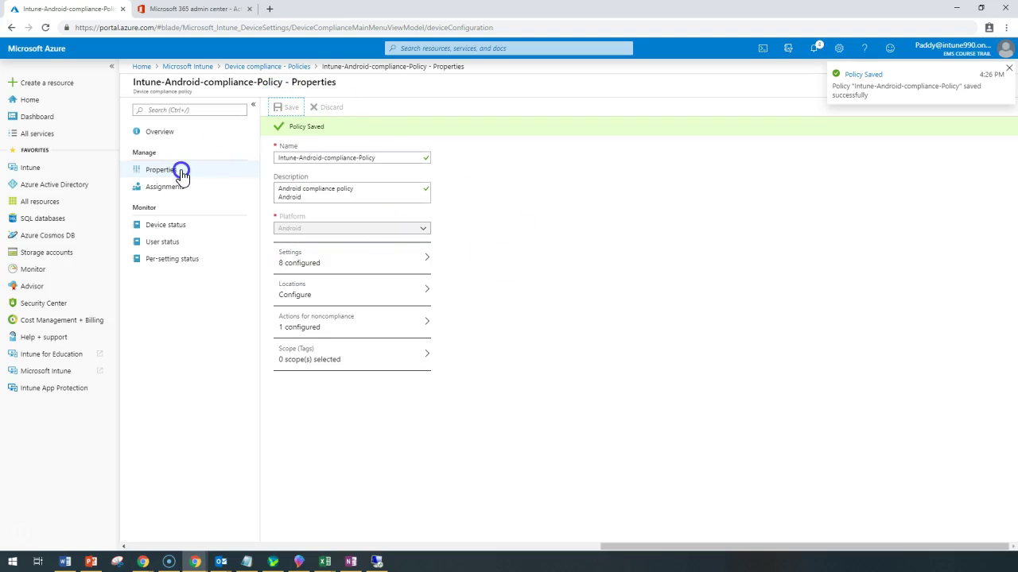
Fill in a new compliance notification named "Hello Team" with subject "Device is not compliant" and a signed message pointing to the Company portal
click(281, 68)
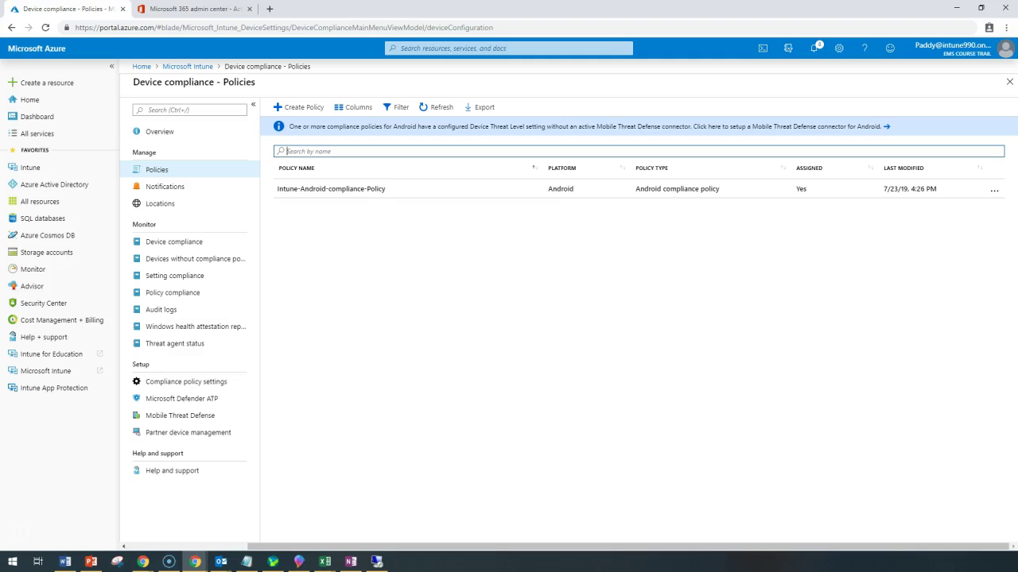
click(164, 190)
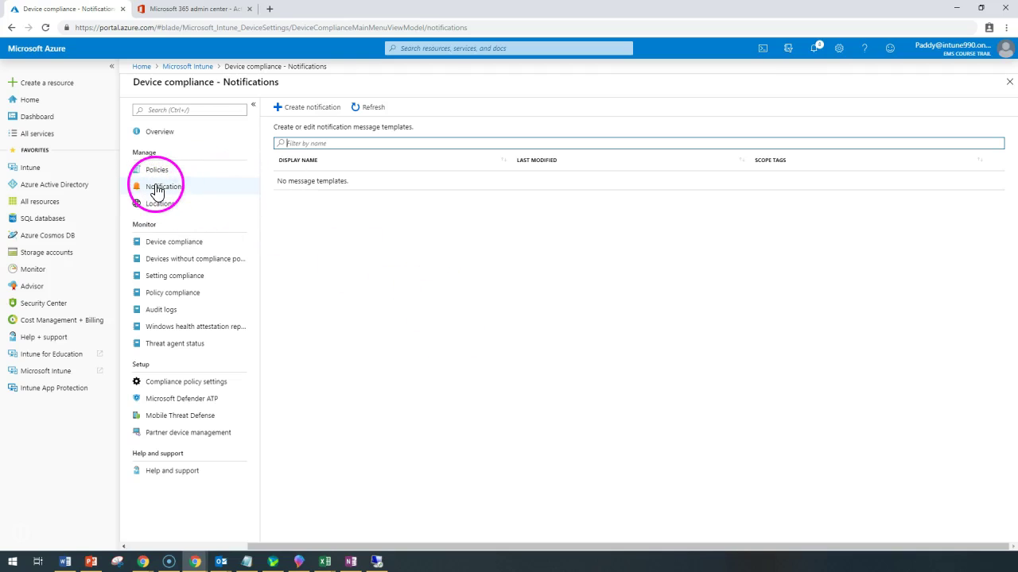
click(326, 108)
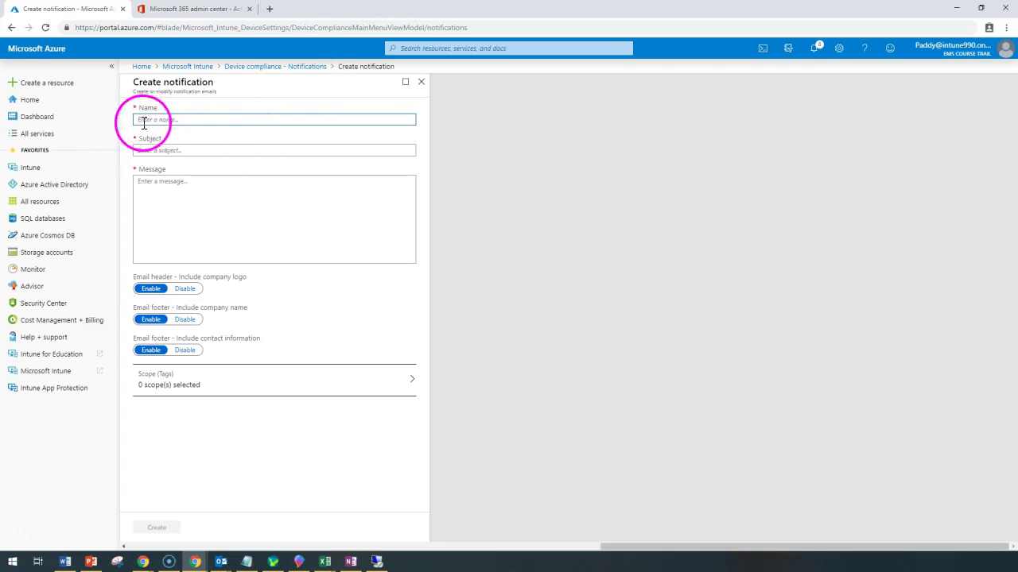
click(214, 152)
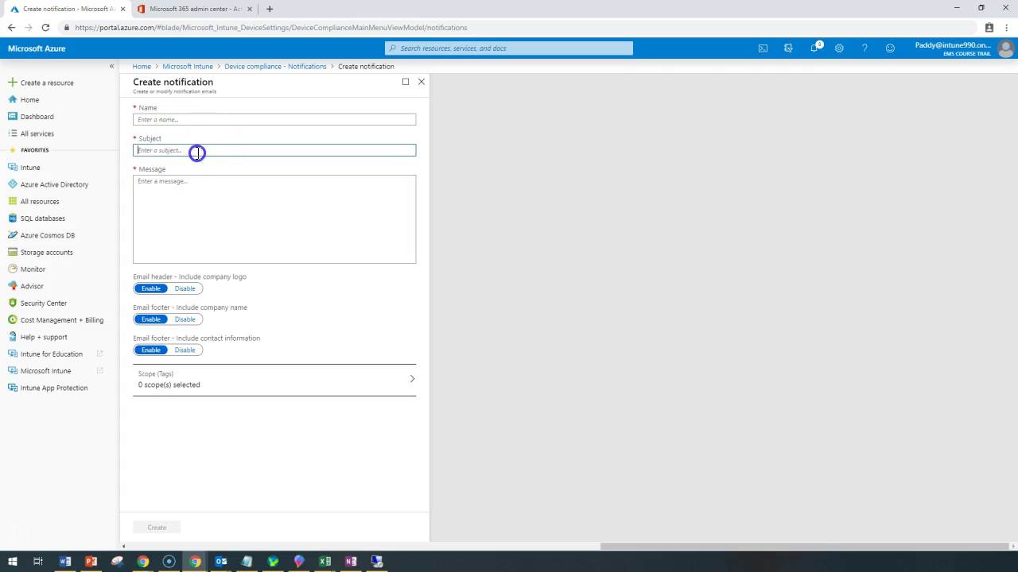
click(176, 198)
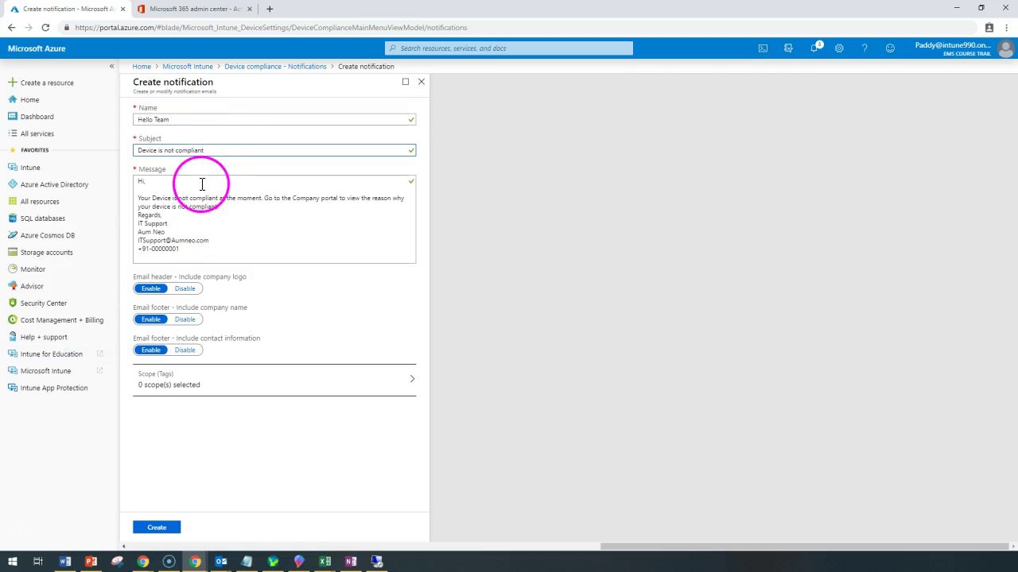
Insert a blank line before "Regards," in the notification message, and create the template
click(137, 190)
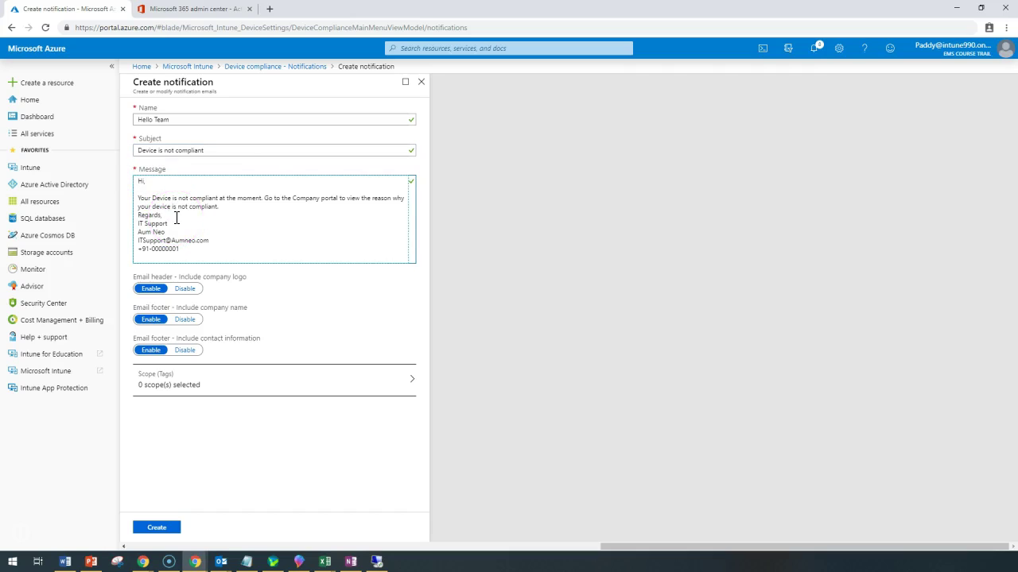
key(Return)
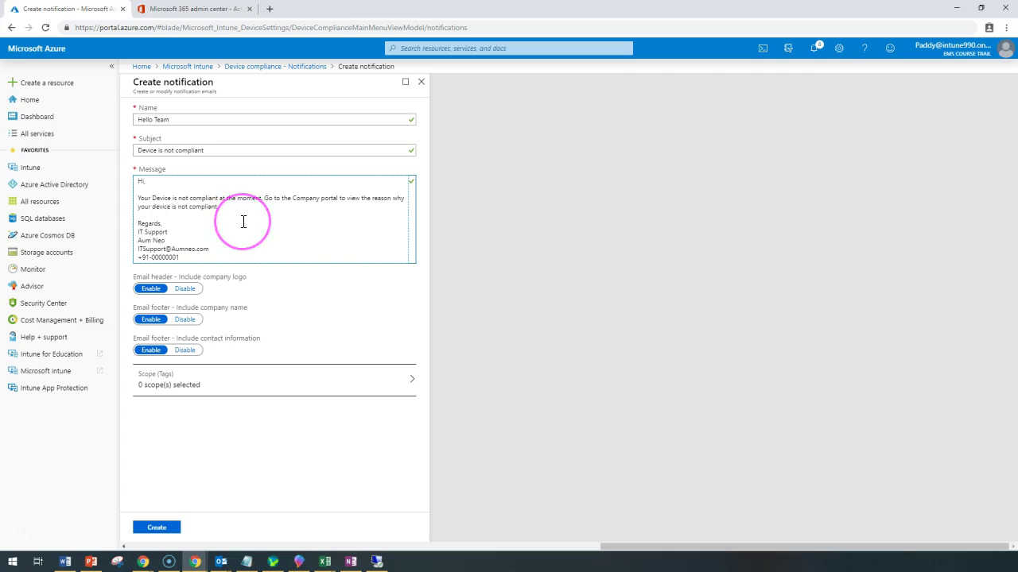
click(162, 531)
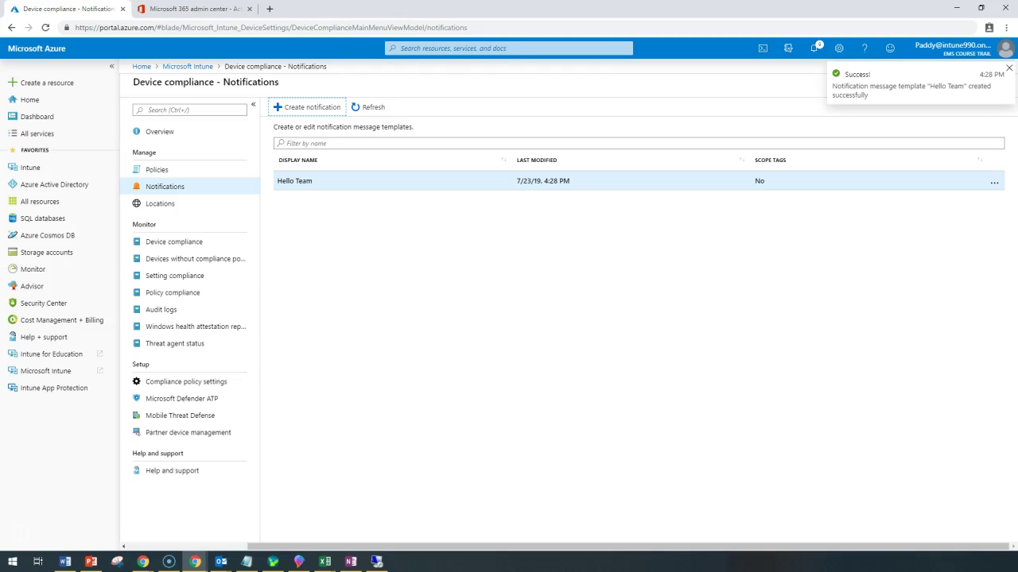
Open the actions for noncompliance in the properties of Intune-Android-compliance-Policy
click(176, 169)
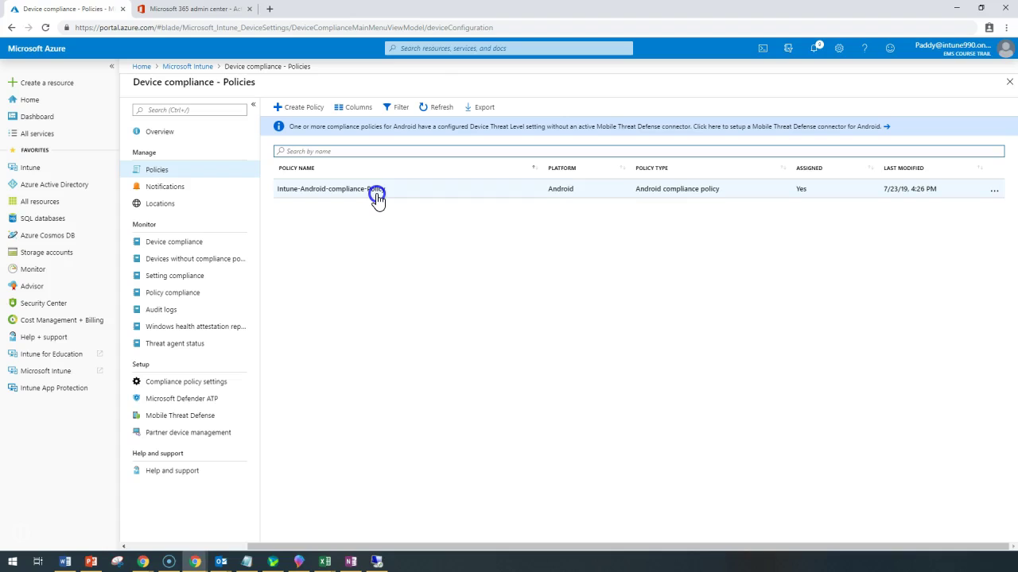
click(376, 195)
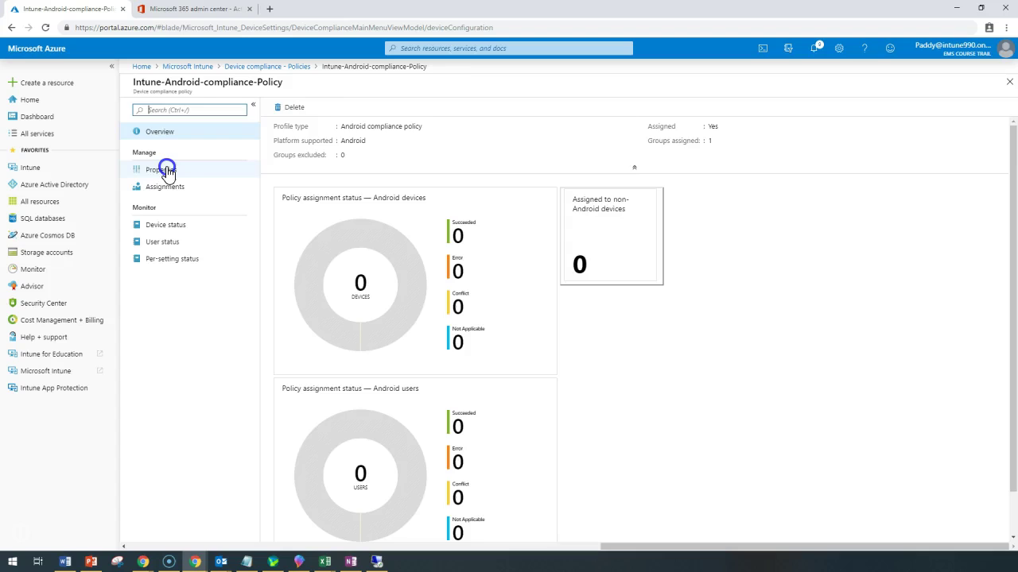
click(164, 170)
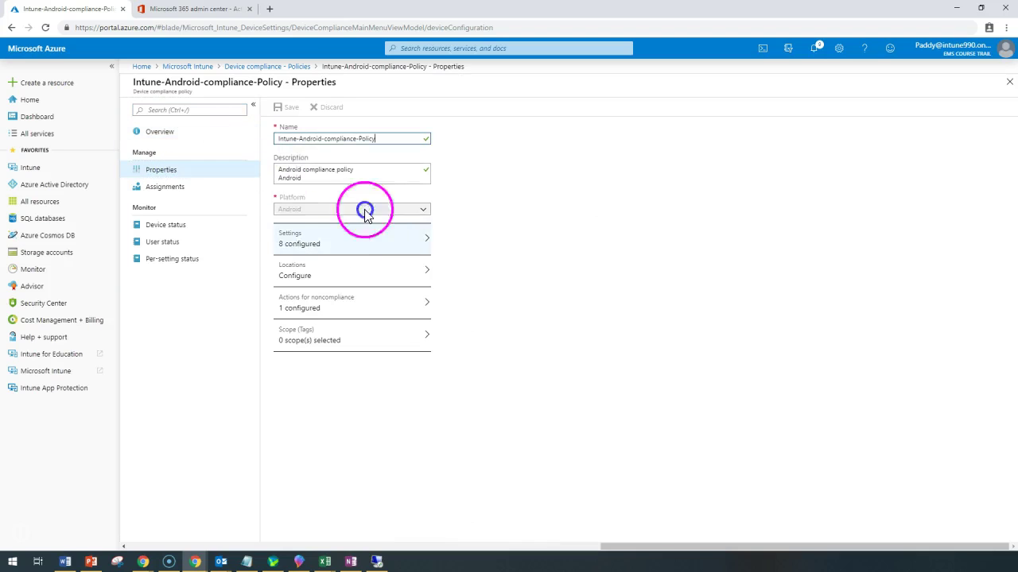
click(302, 309)
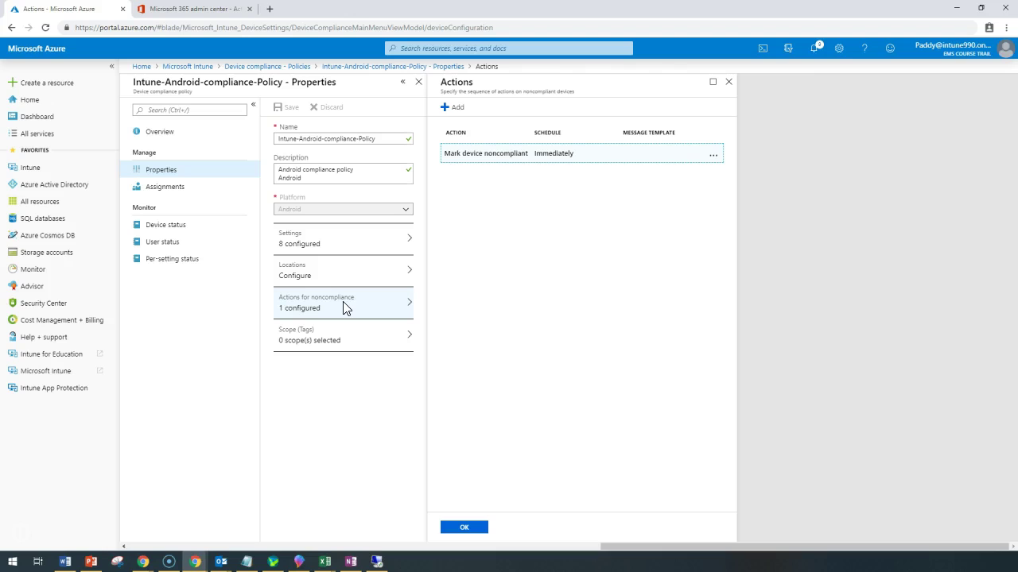
click(344, 308)
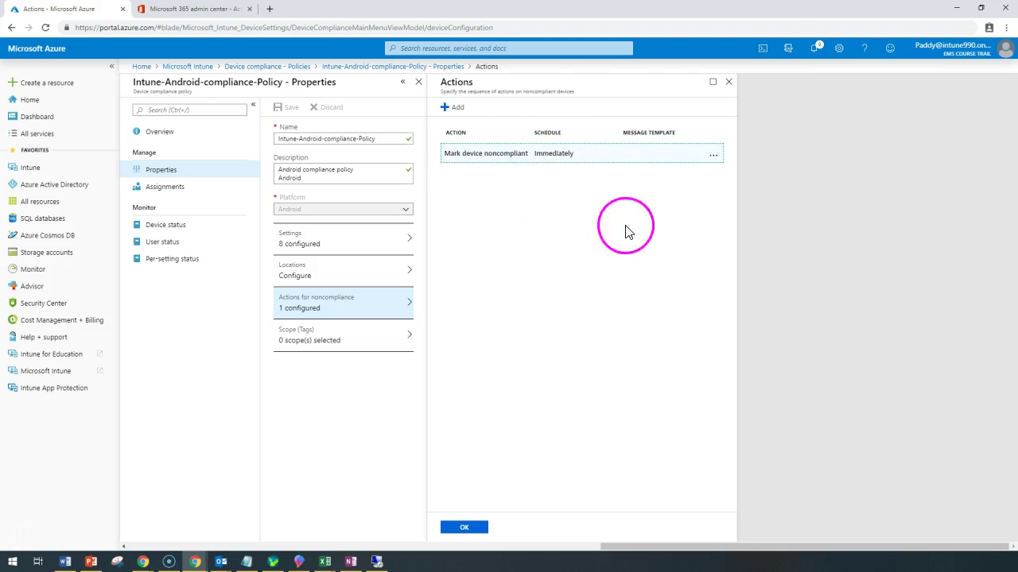
Start a new noncompliance action of the type "Send email to end user"
click(450, 108)
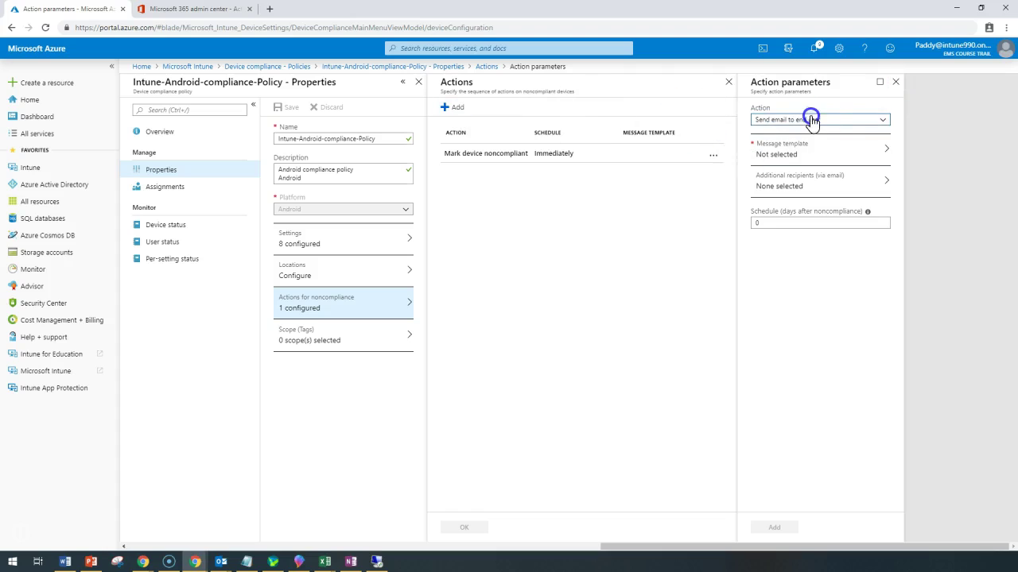
click(825, 121)
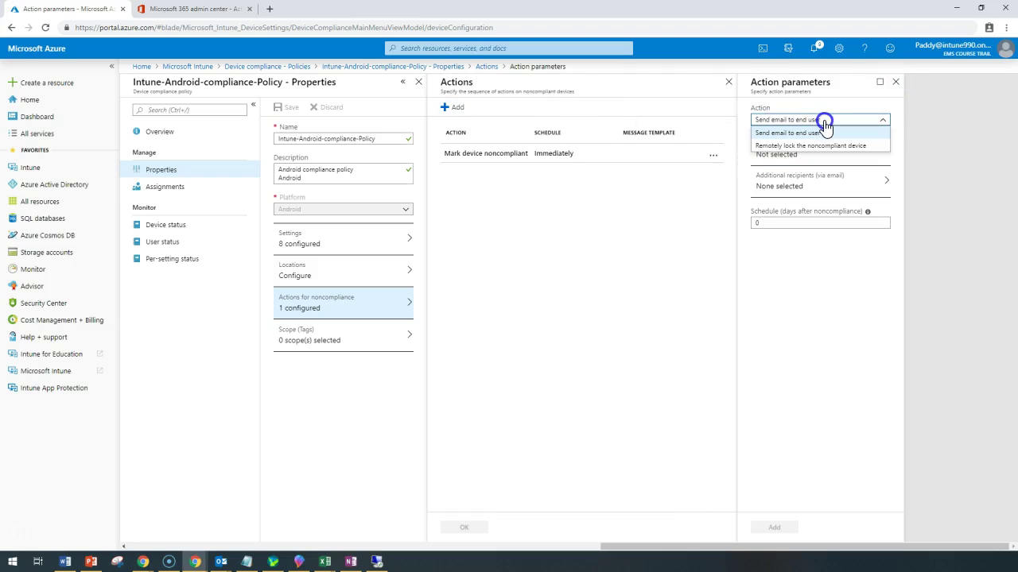
click(771, 134)
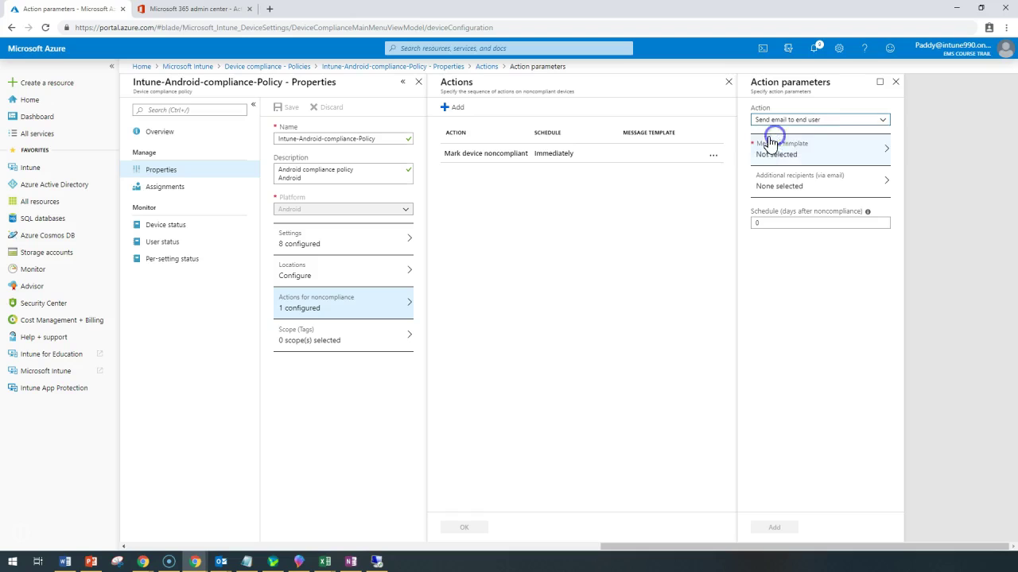
Review the "Hello Team" notification and select it as the message template for the email action
click(797, 157)
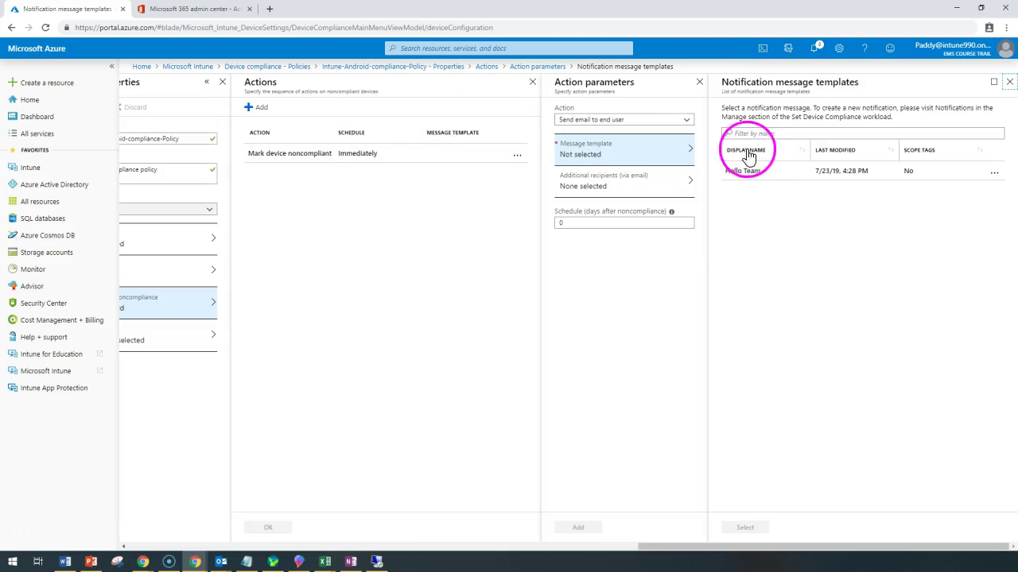
click(845, 181)
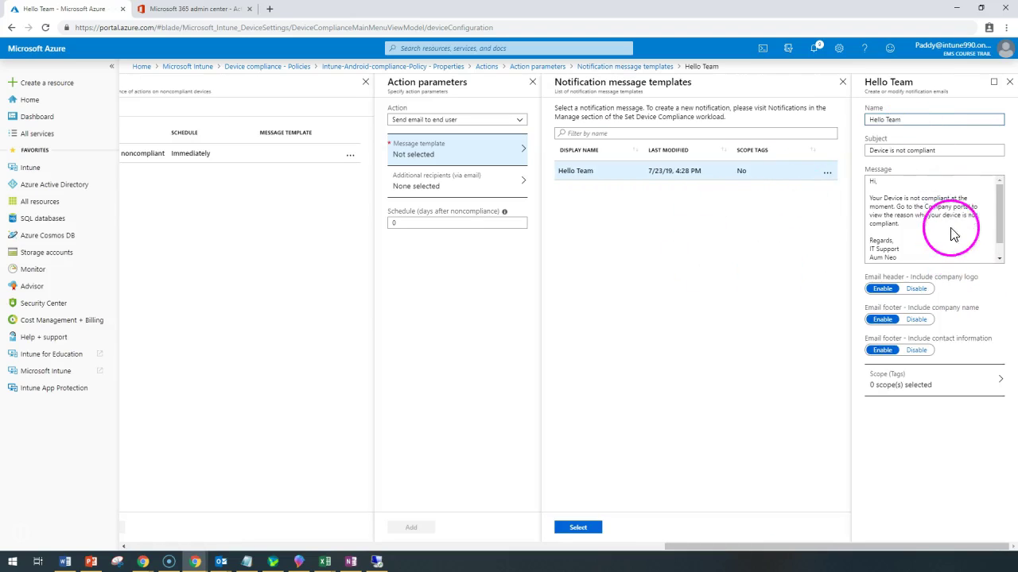
click(1000, 216)
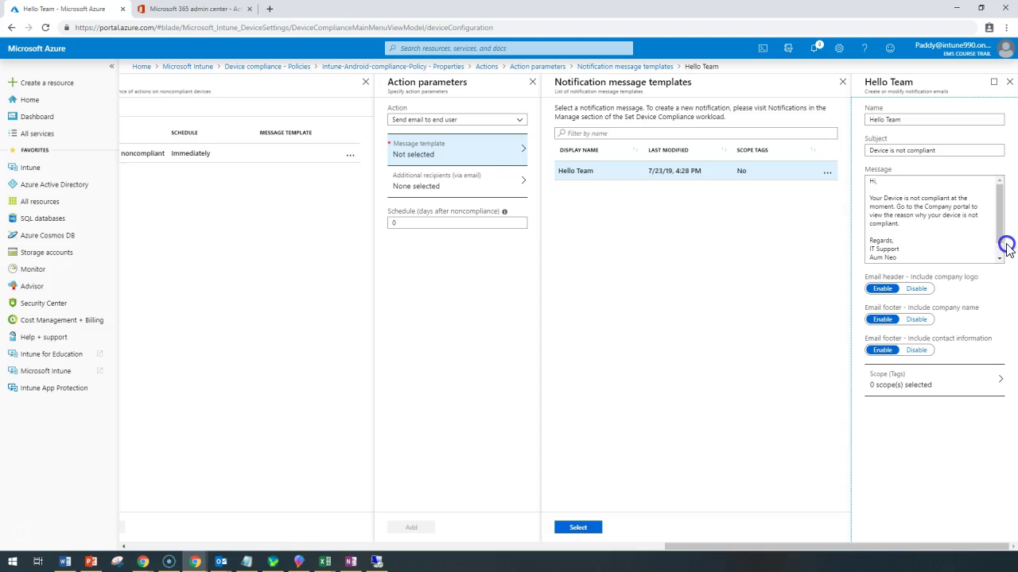
click(602, 179)
click(772, 175)
click(865, 479)
click(572, 528)
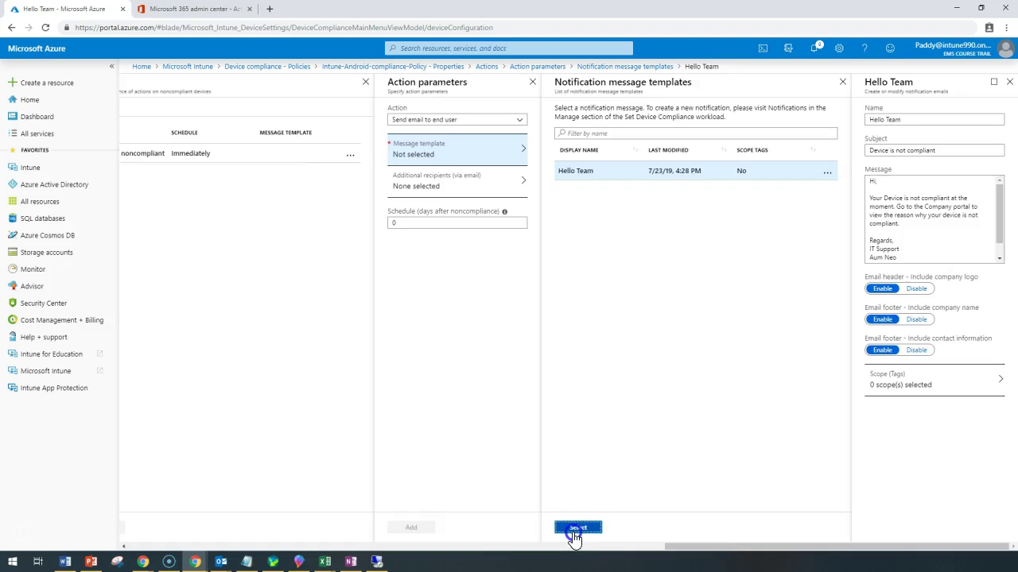
click(831, 157)
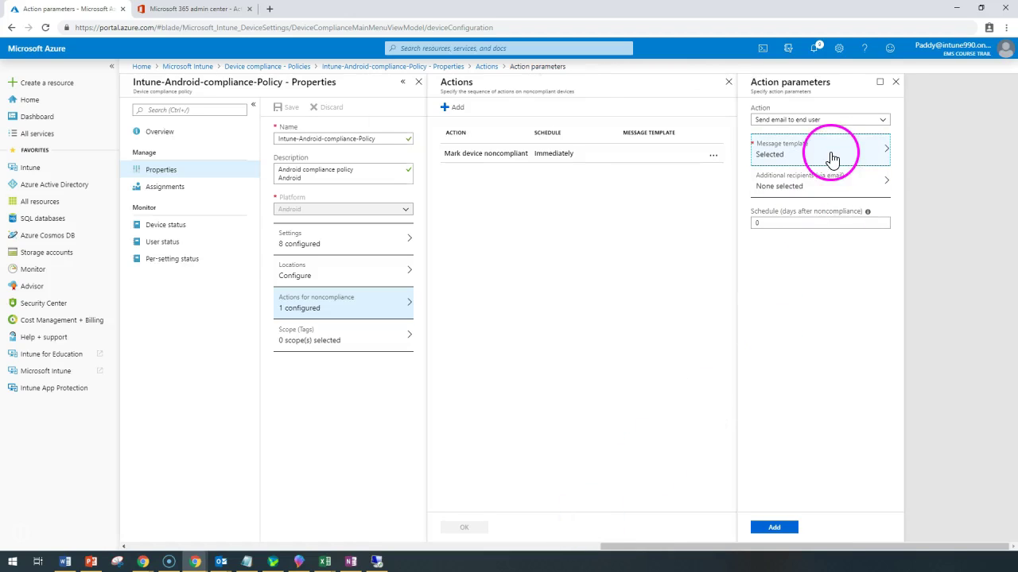
Open the additional recipients of the email action, and switch to the Microsoft 365 admin center to look over the active users
click(802, 198)
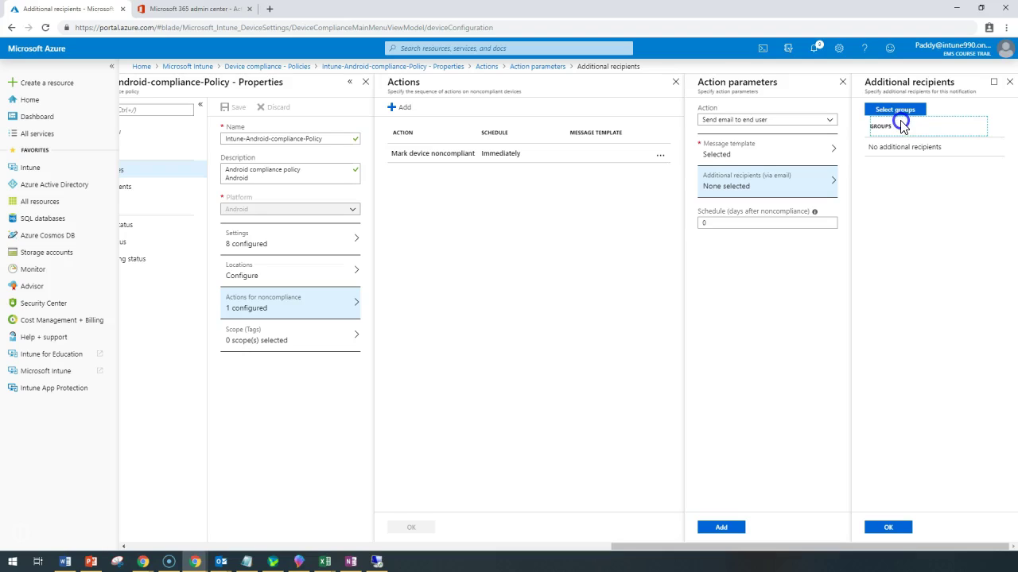
click(199, 14)
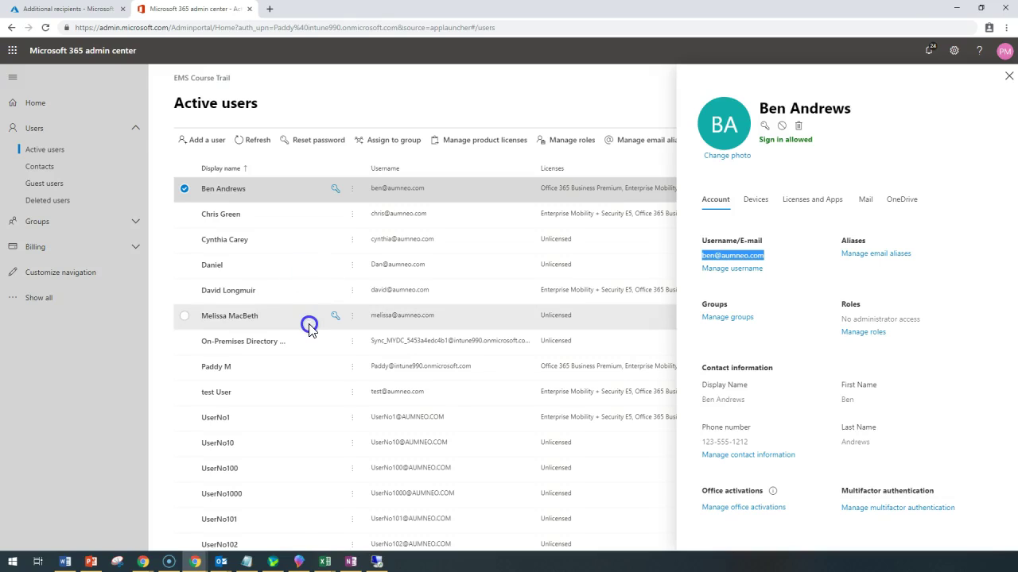
click(859, 48)
click(44, 29)
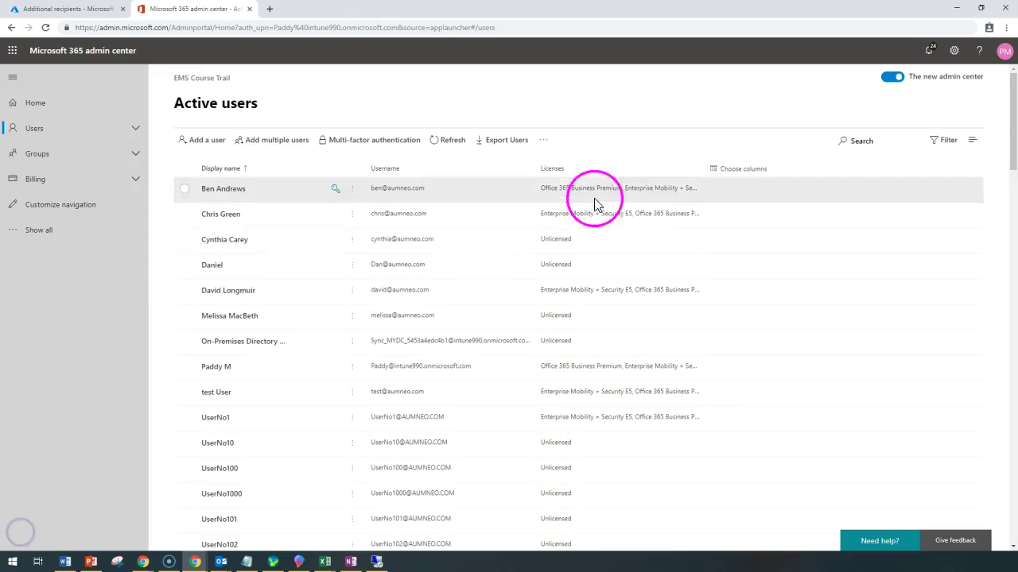
scroll(413, 402, down, 1)
scroll(414, 401, down, 2)
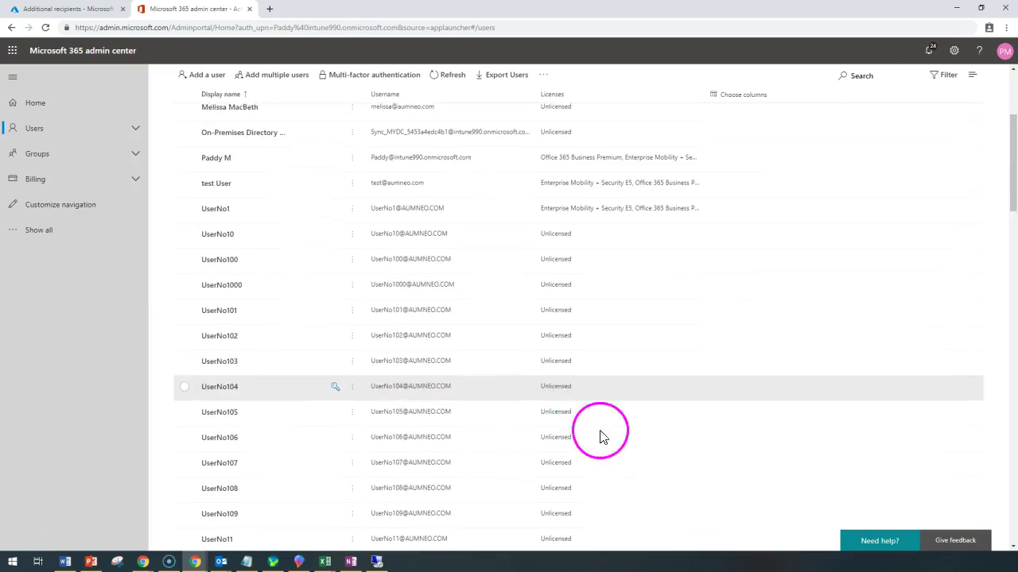
scroll(378, 360, up, 3)
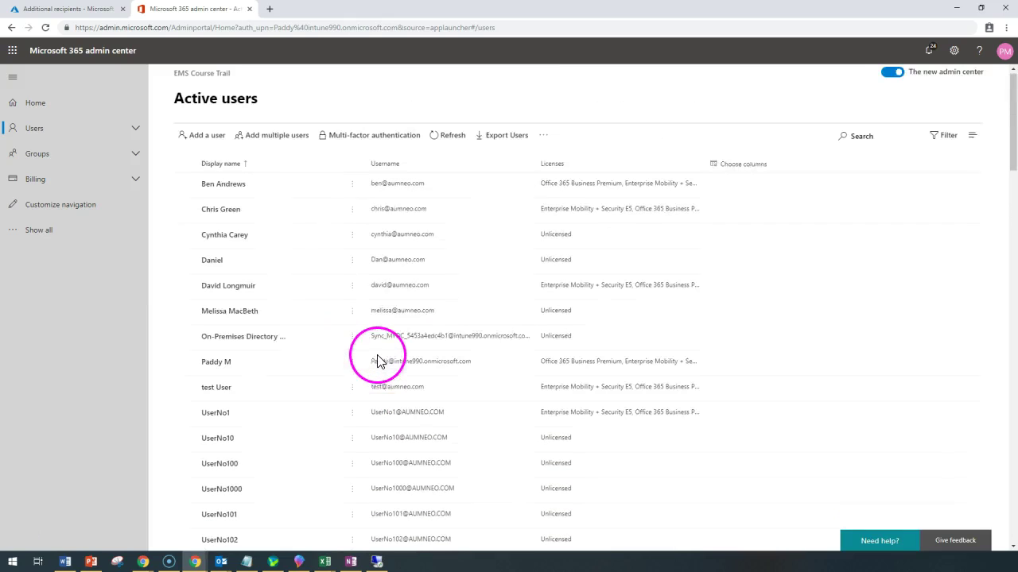
Open the list of groups in the admin center and start adding a new group
click(43, 157)
click(47, 173)
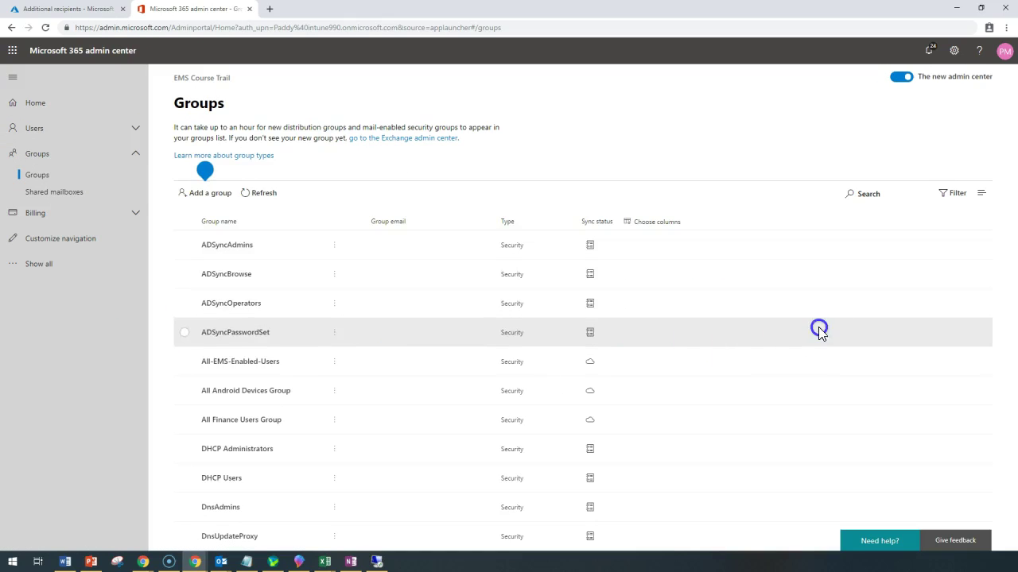
click(205, 171)
click(195, 193)
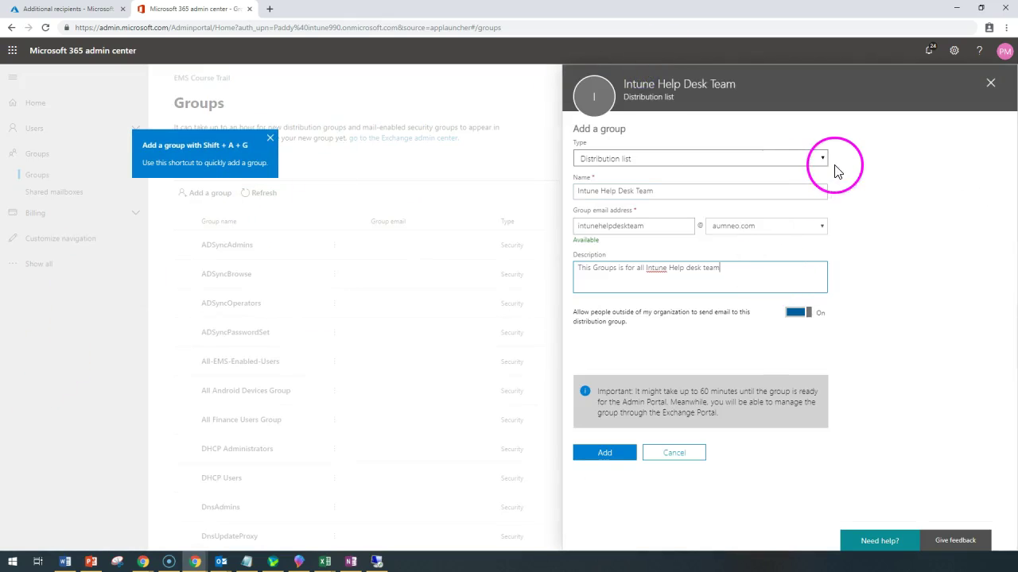
Create the group as a distribution list named "Intune Help Desk Team" with the description "This Groups is for all Intune Help desk team"
click(823, 164)
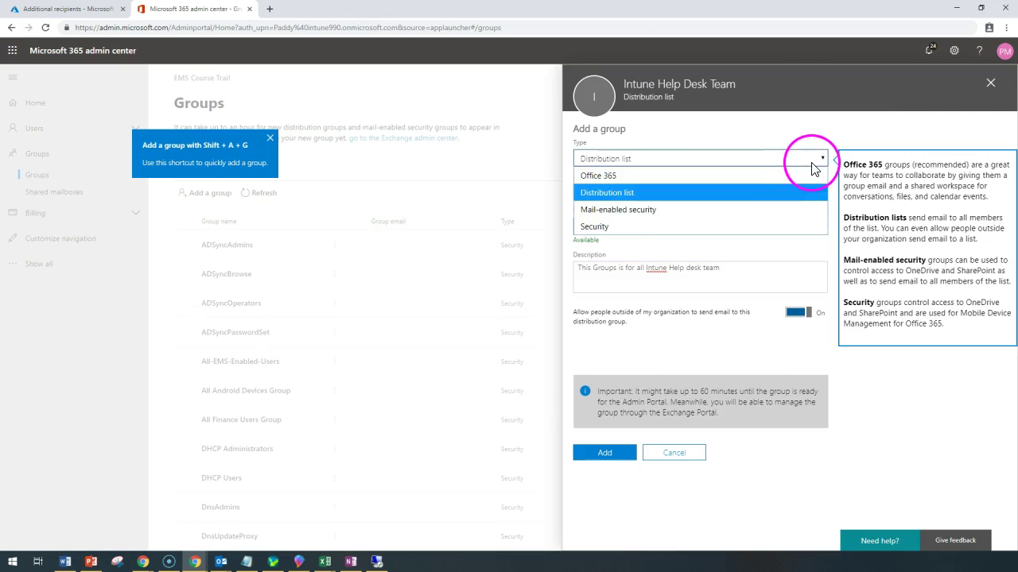
click(633, 193)
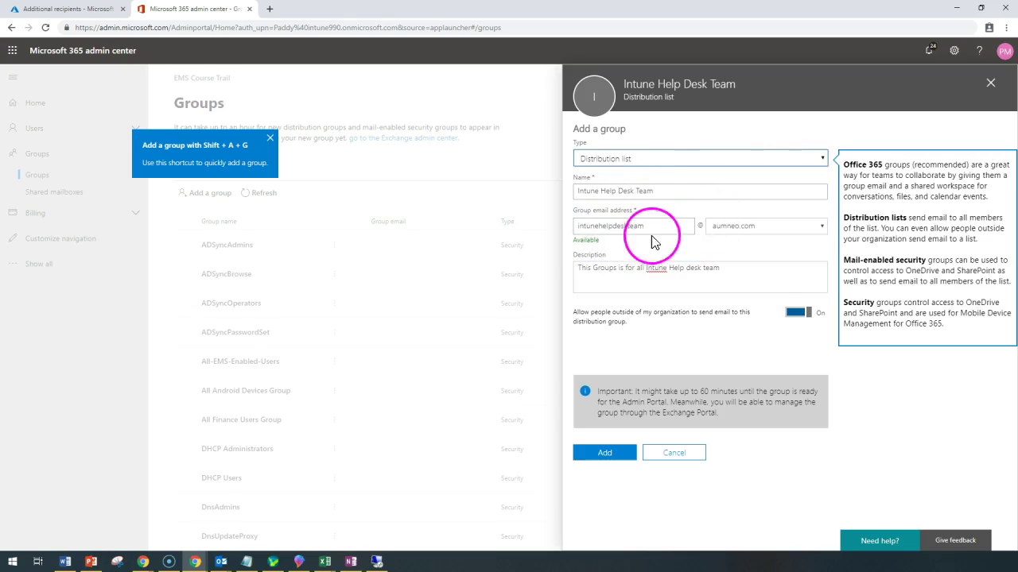
click(671, 193)
drag(672, 193, 545, 188)
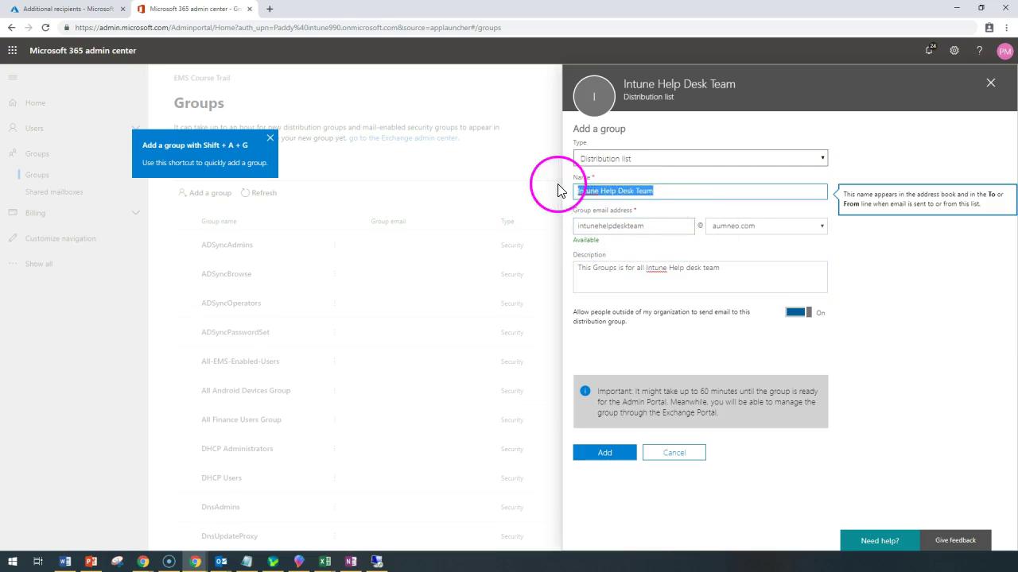
click(675, 230)
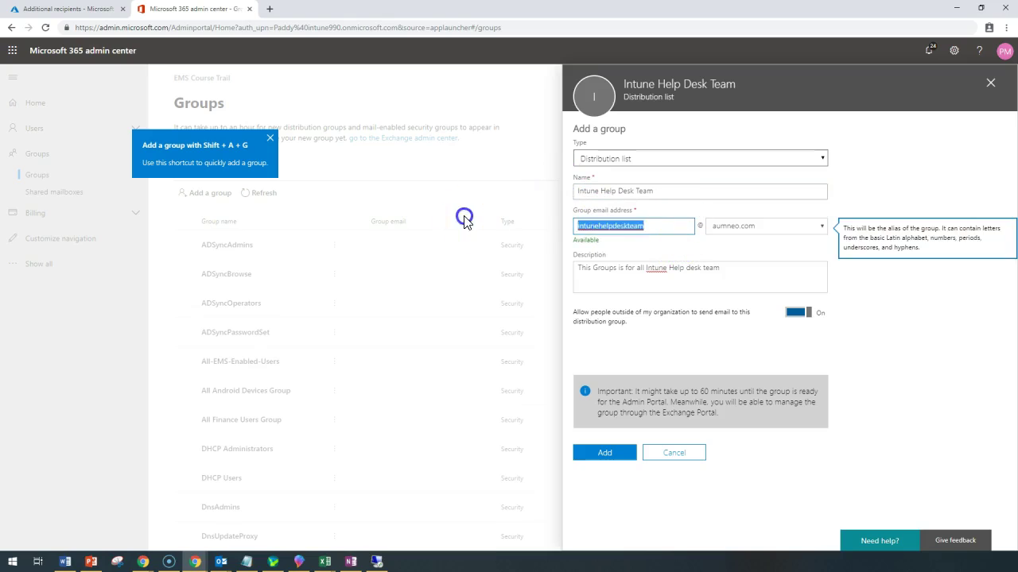
click(462, 220)
double_click(647, 228)
click(604, 452)
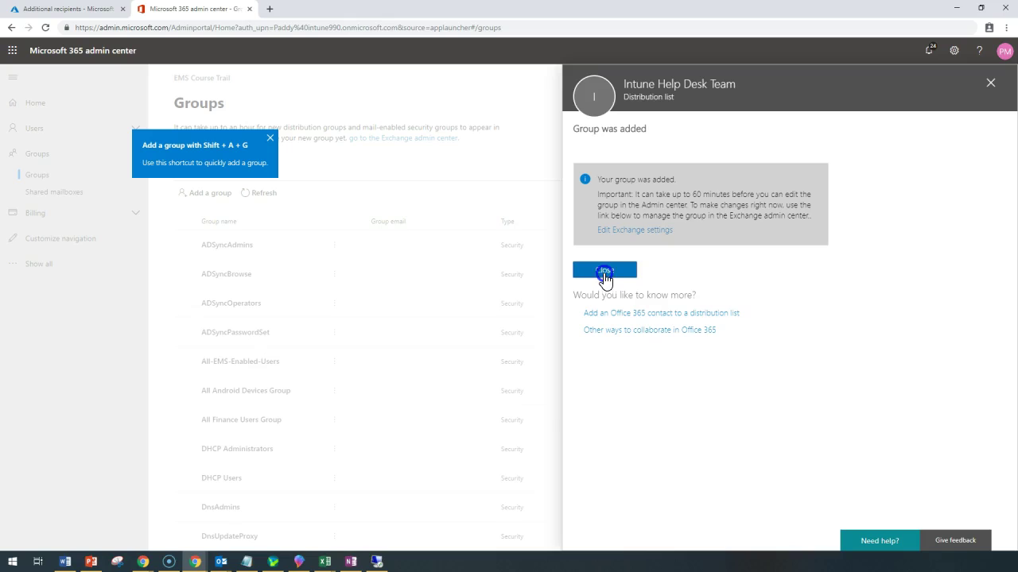
drag(657, 202, 805, 194)
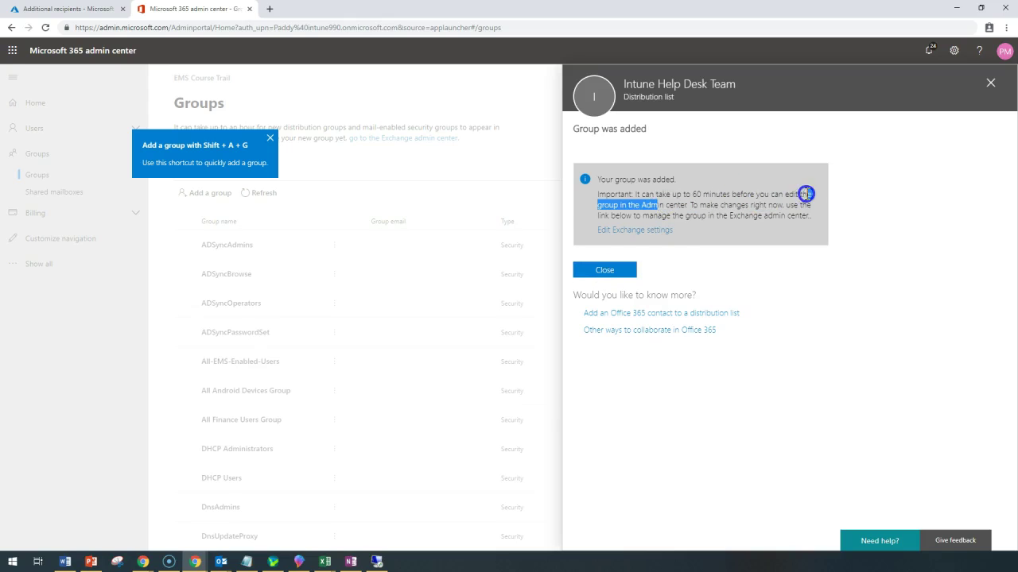
click(601, 270)
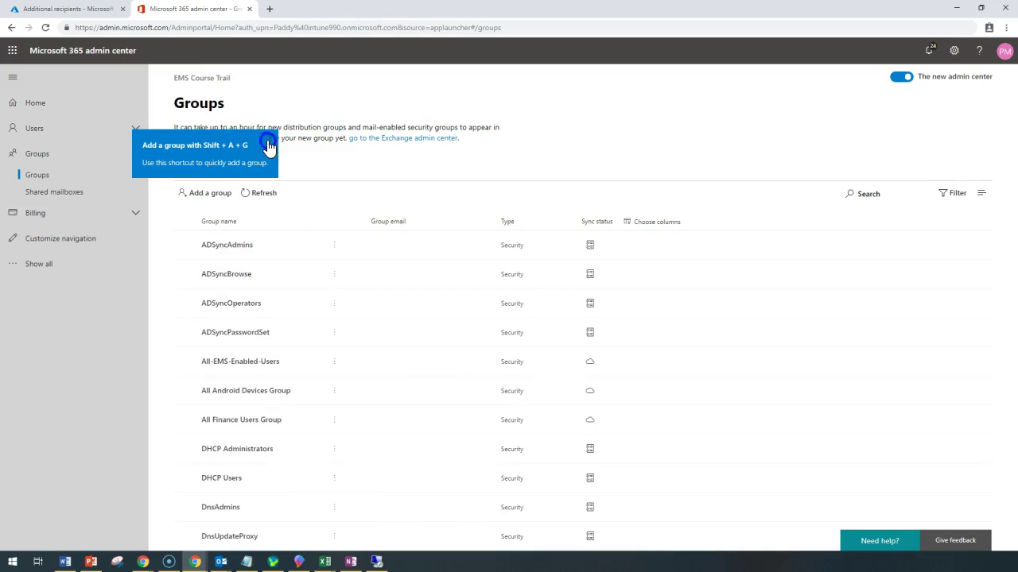
Refresh the groups list and open the member management of the Intune Help Desk Team group
click(263, 198)
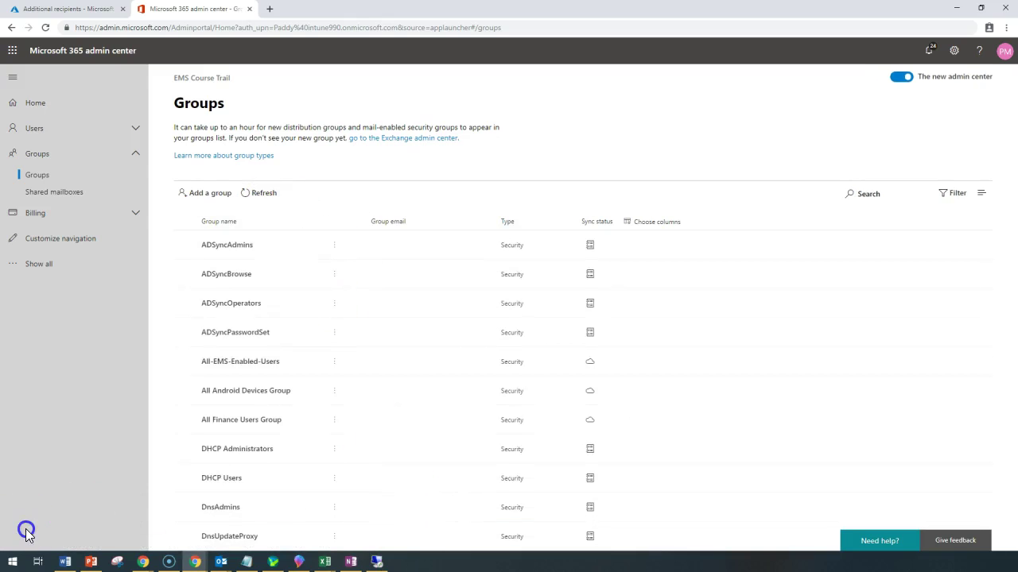
scroll(290, 506, down, 2)
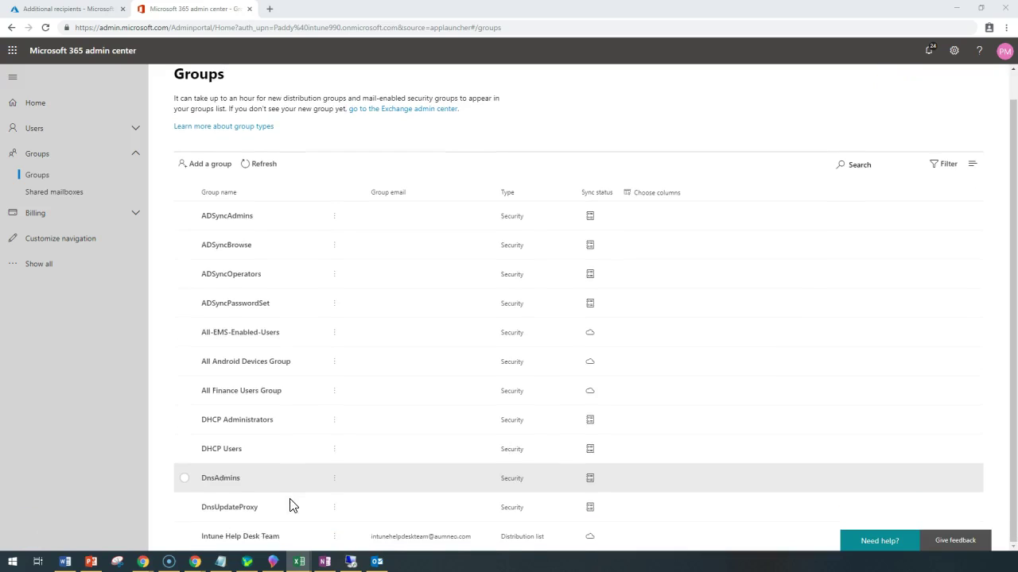
click(256, 539)
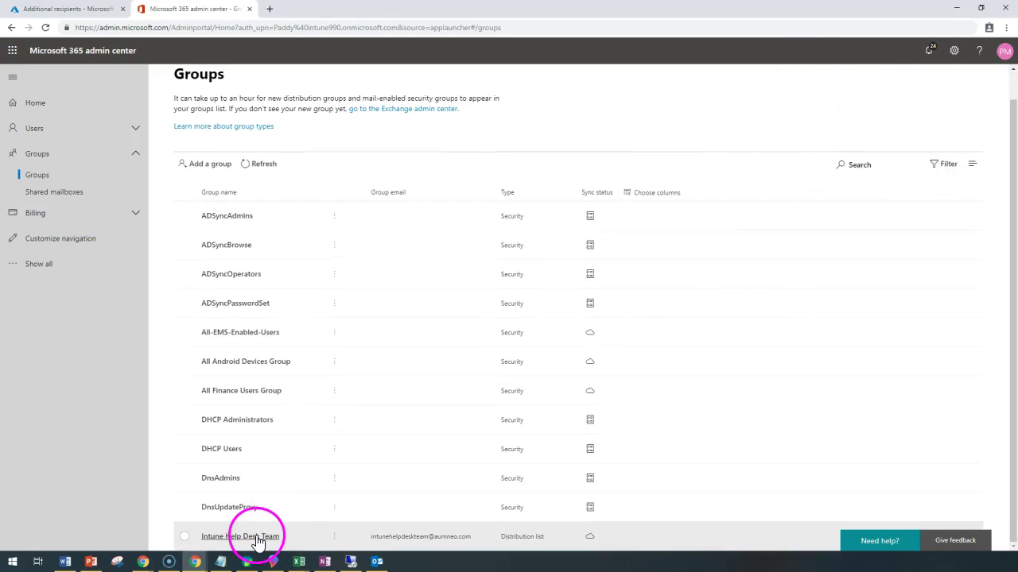
click(759, 195)
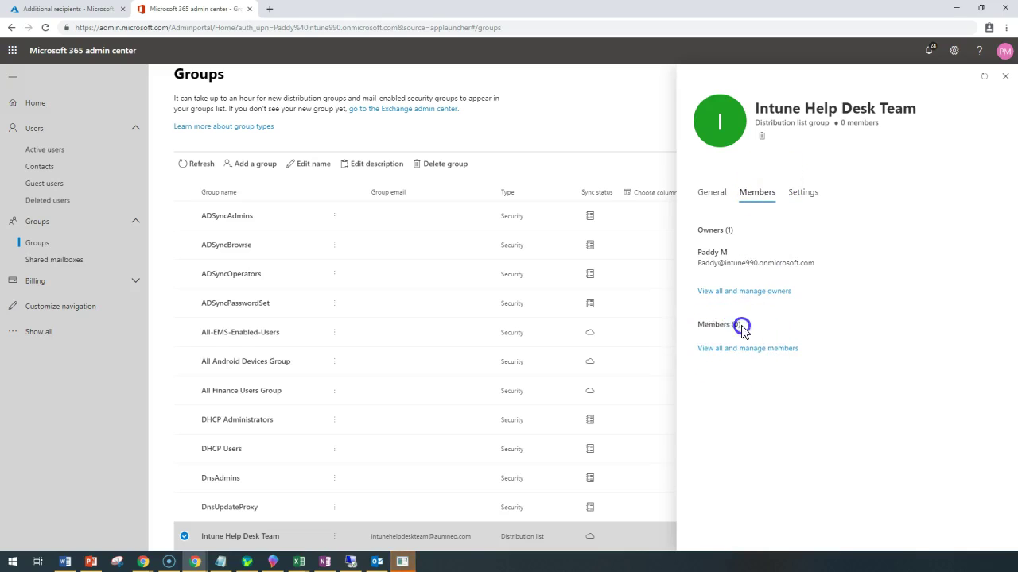
click(748, 349)
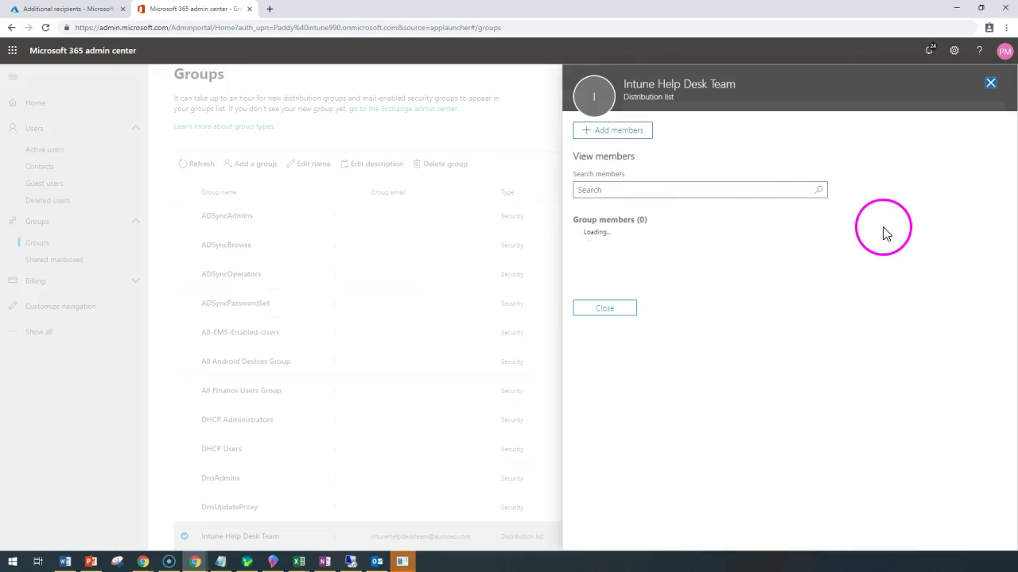
click(709, 193)
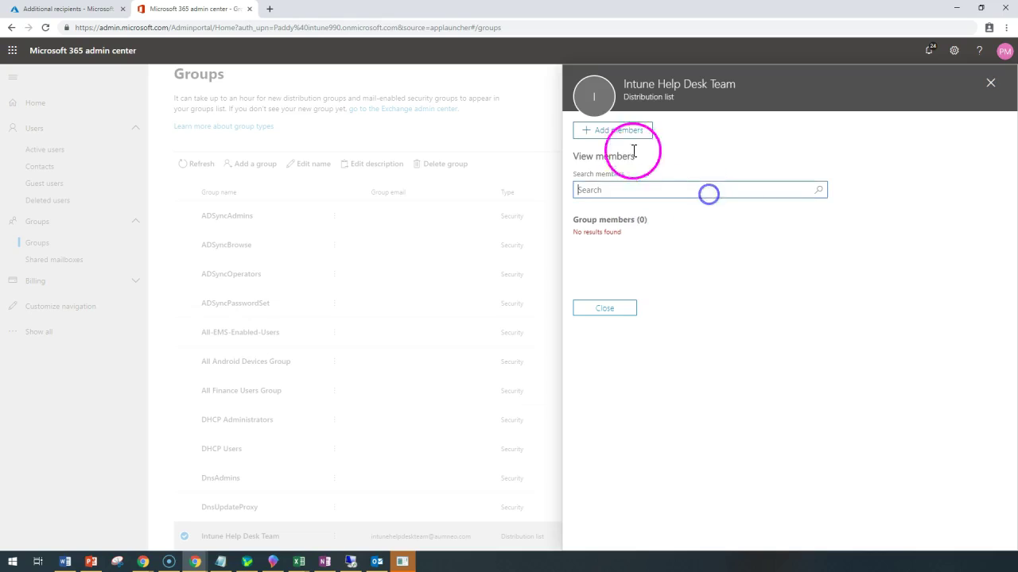
Add all listed users except the group owner as members of Intune Help Desk Team, and return to the group's details
click(628, 134)
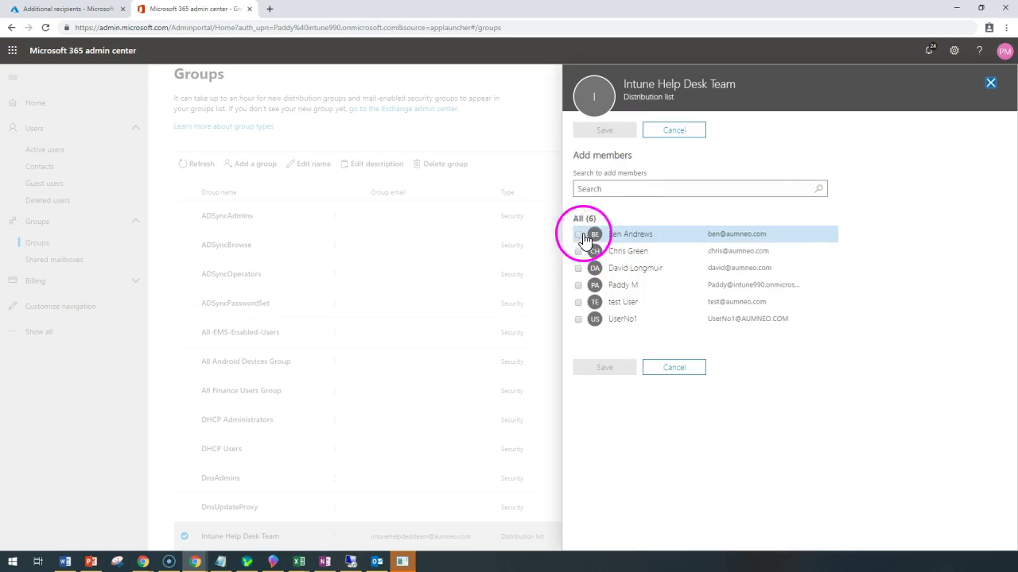
click(583, 231)
click(578, 279)
click(578, 297)
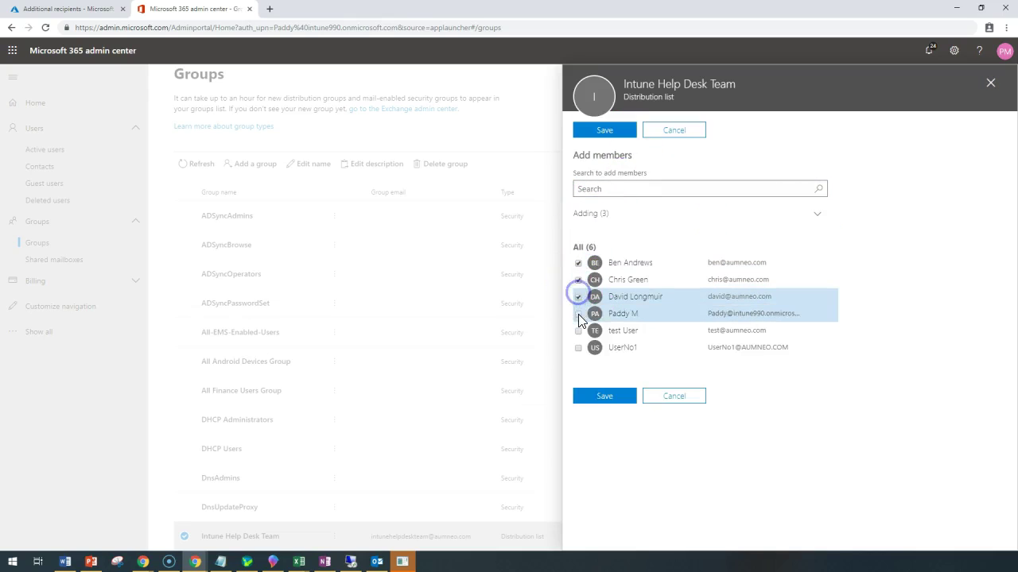
click(578, 331)
click(577, 347)
click(578, 314)
click(597, 398)
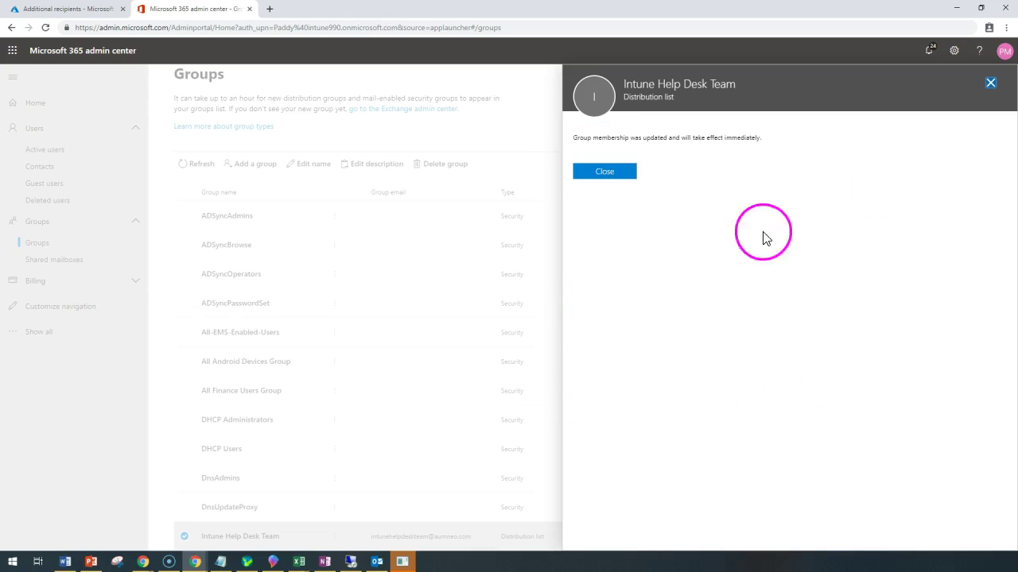
click(595, 174)
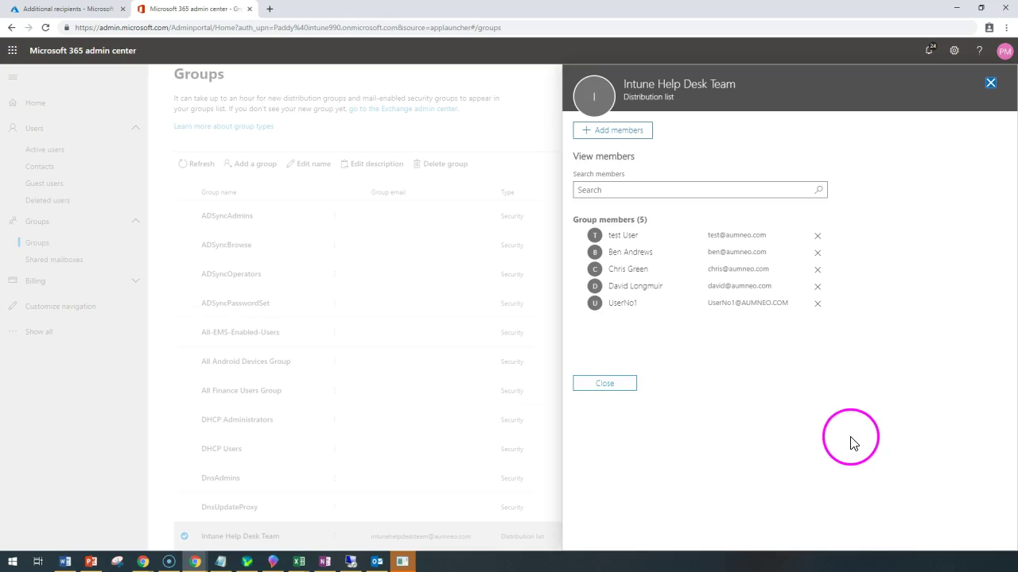
click(598, 390)
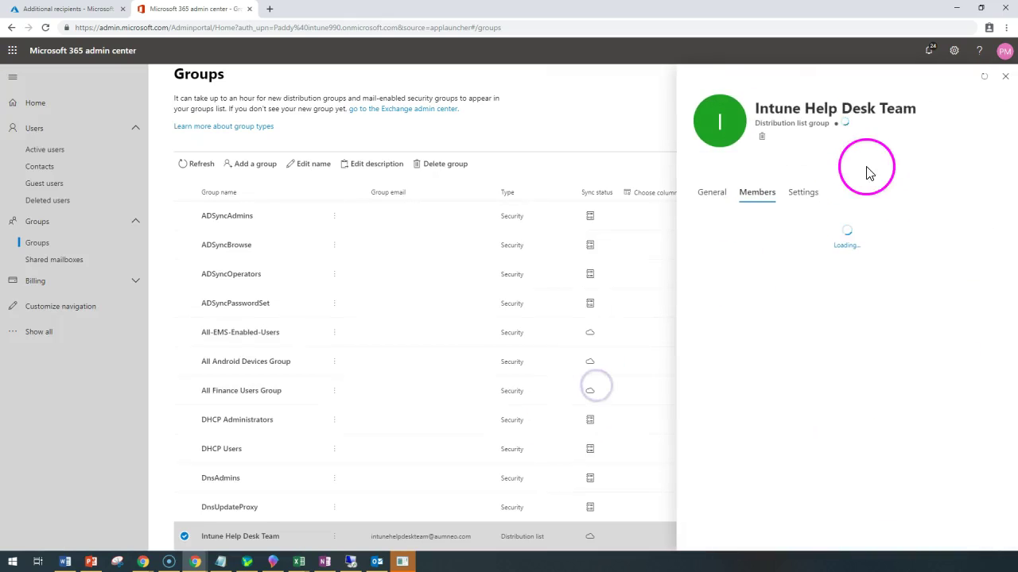
triple_click(798, 109)
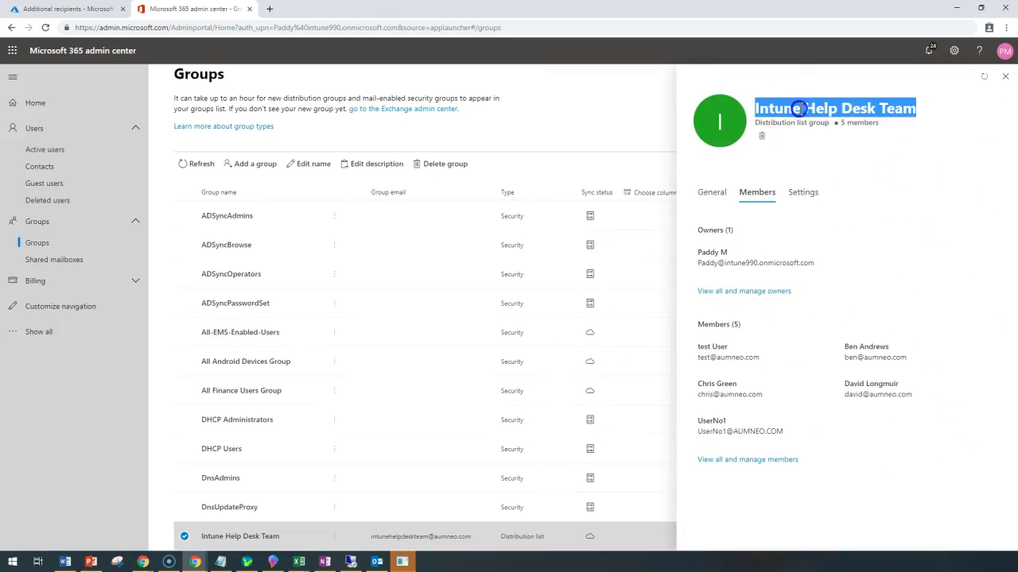
click(817, 119)
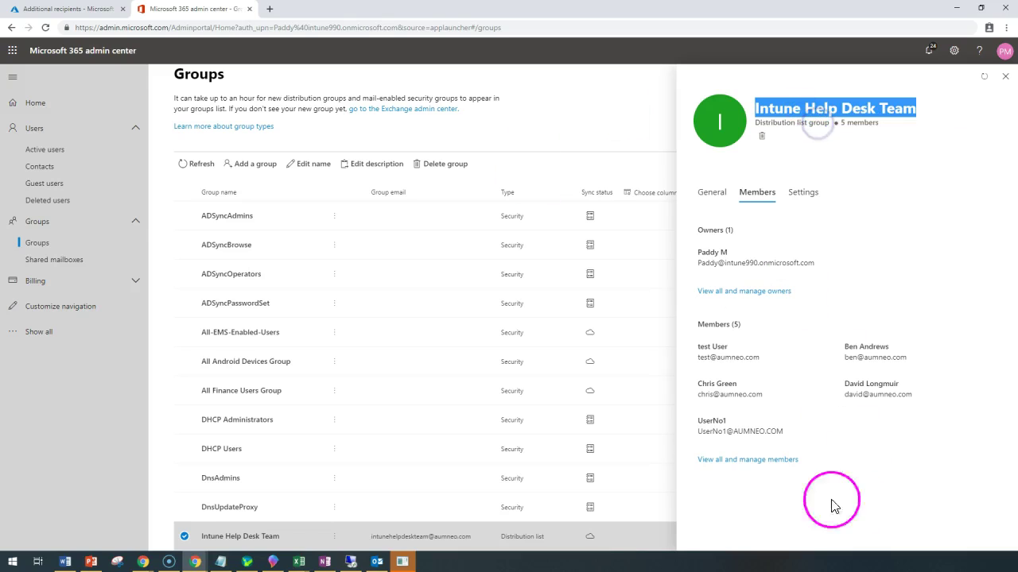
Switch back to the Azure portal and set the Intune Help Desk Team group as additional recipient of the noncompliance email
click(84, 8)
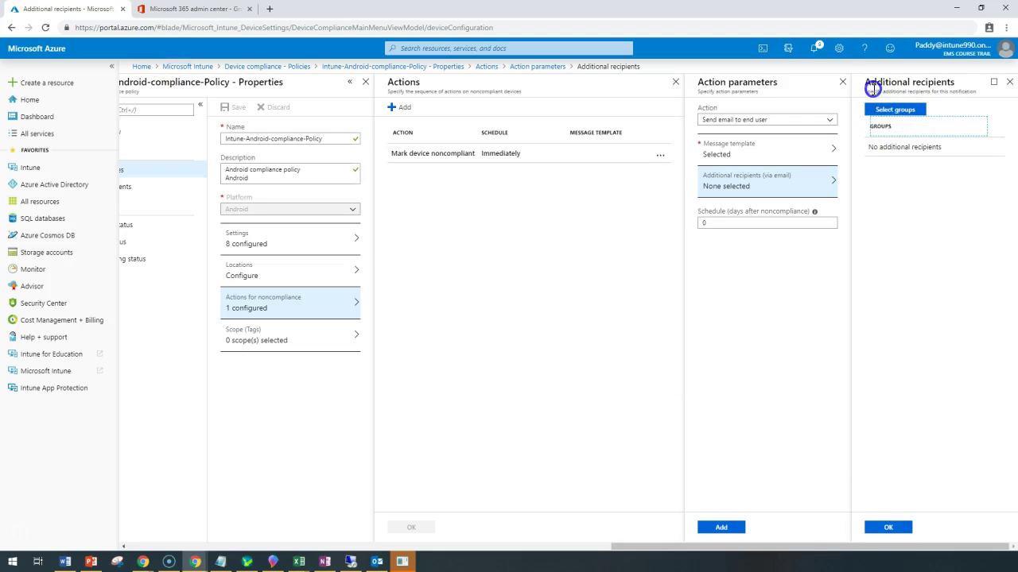
click(900, 110)
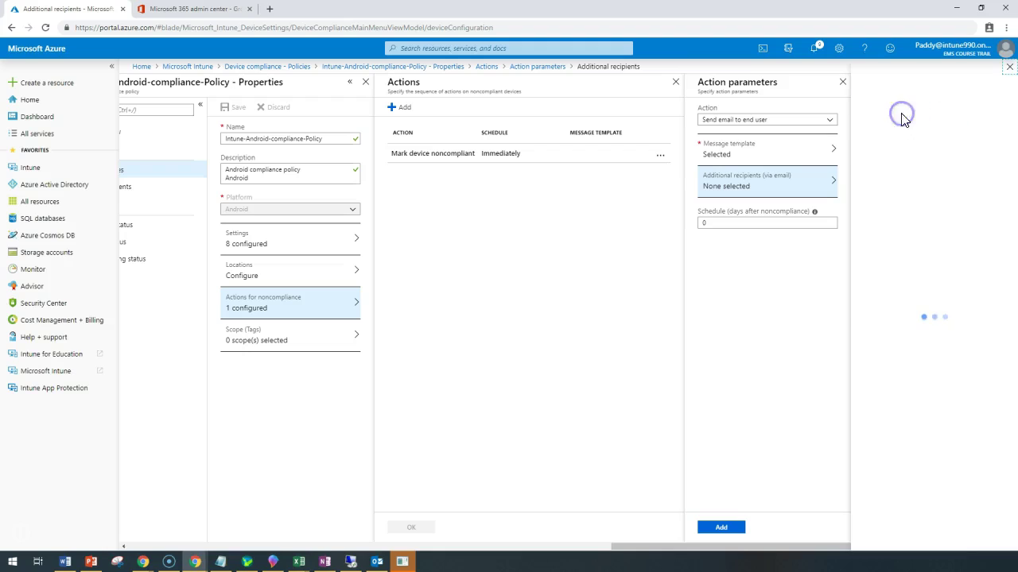
click(952, 295)
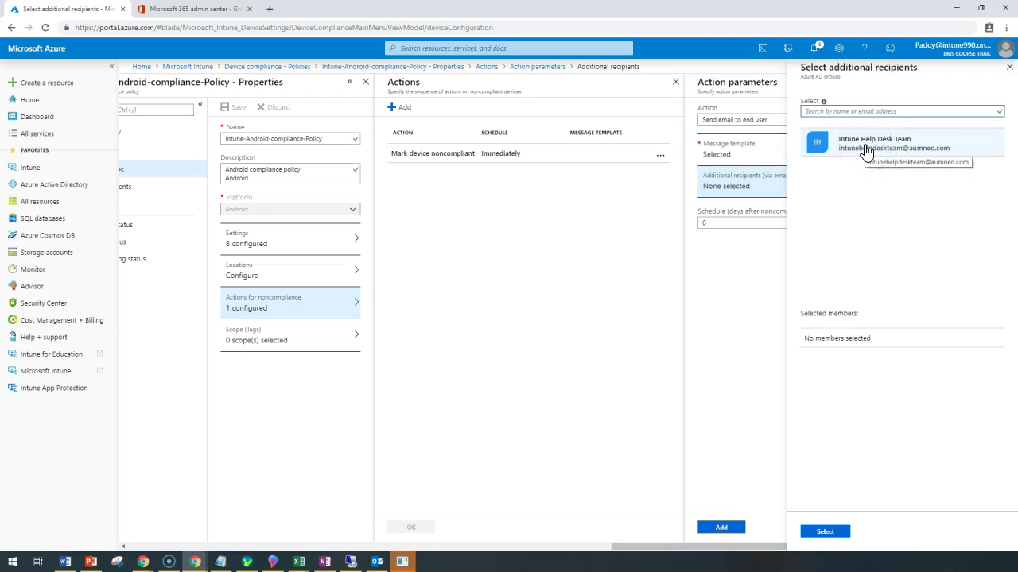
click(822, 153)
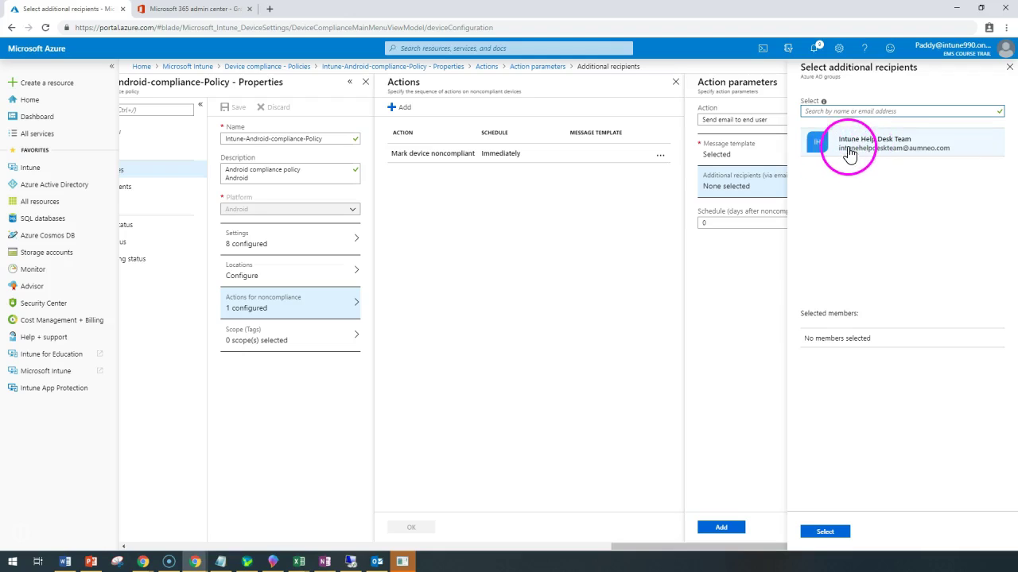
click(870, 159)
click(914, 147)
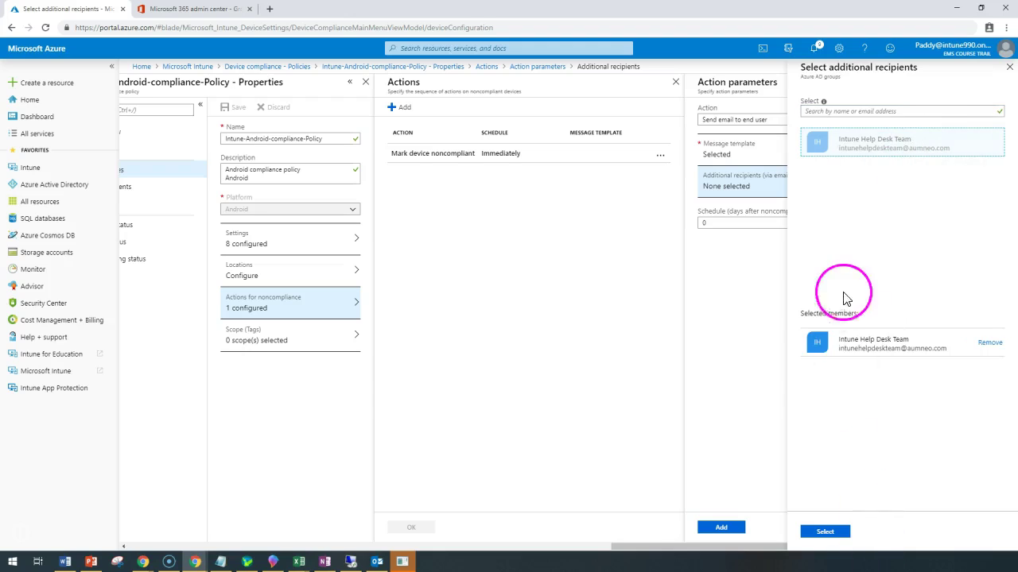
click(809, 530)
click(781, 230)
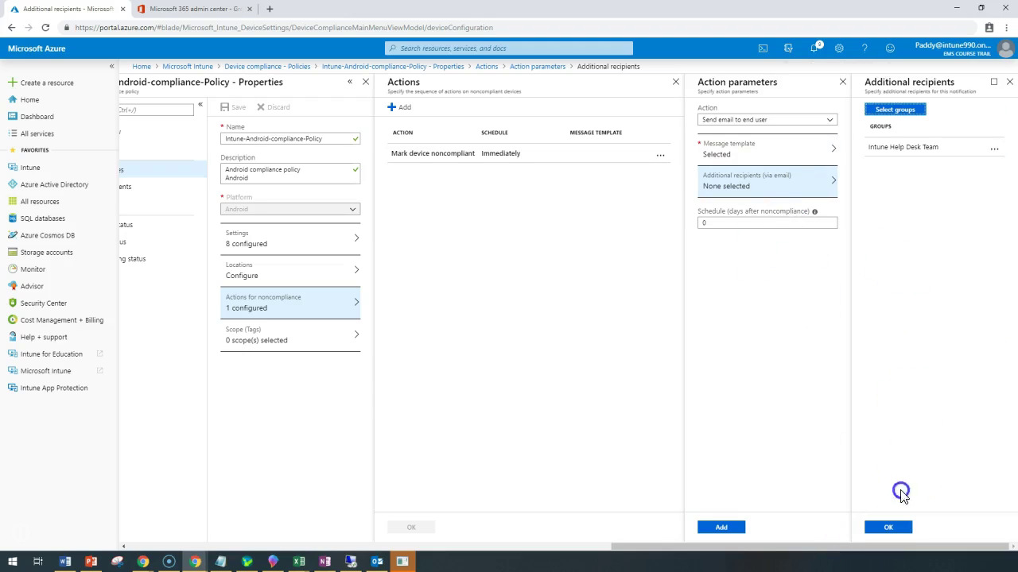
click(888, 527)
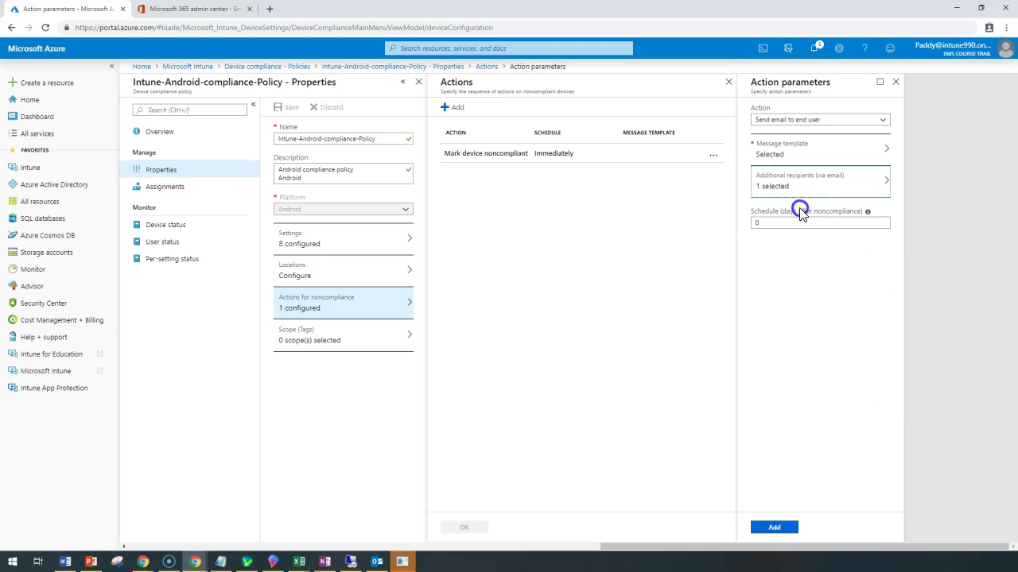
Keep the email action's schedule at 0 days after noncompliance, add the action and confirm the list of actions
click(780, 226)
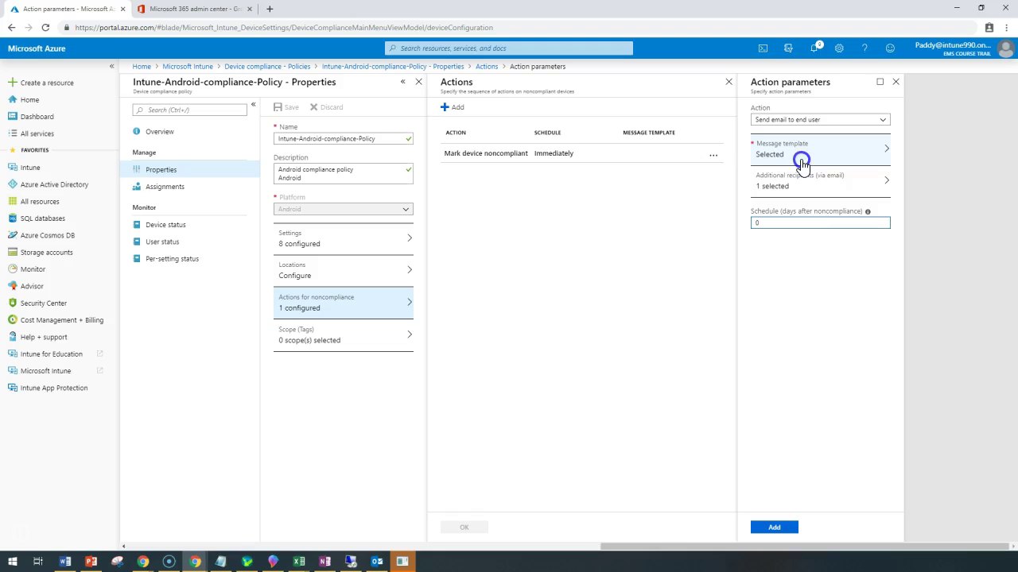
click(774, 527)
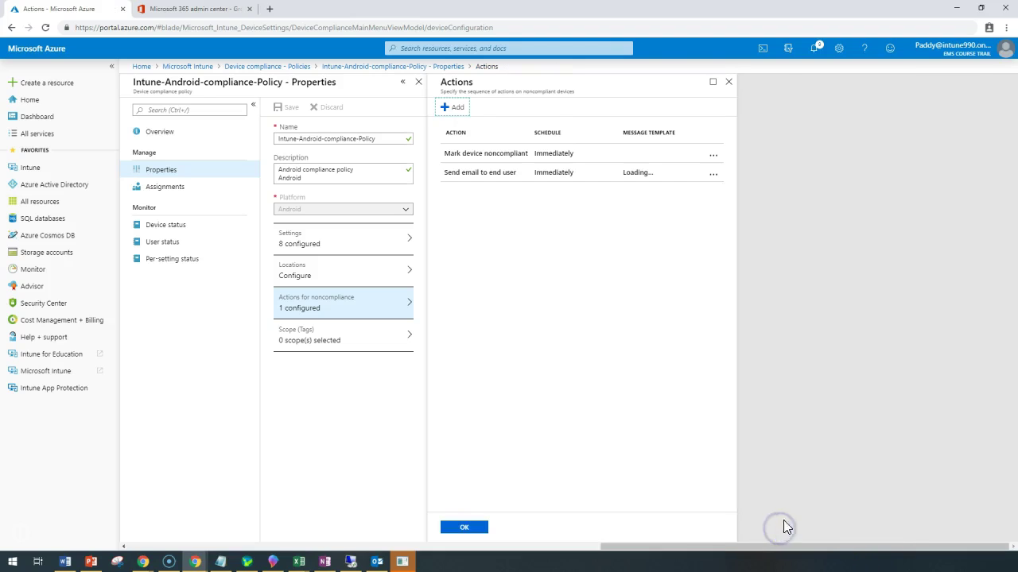
click(467, 528)
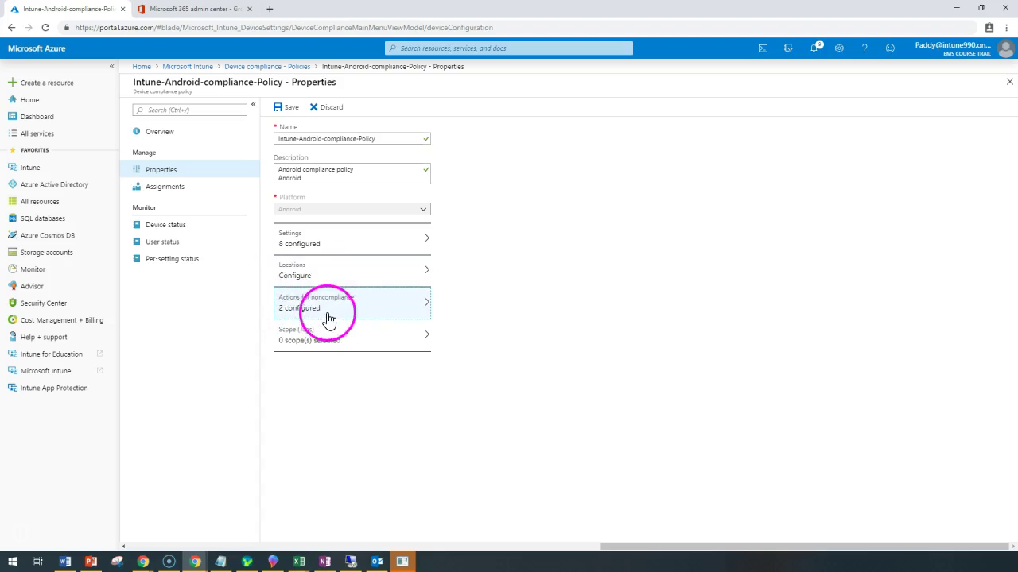
Review the policy's actions for noncompliance and save Intune-Android-compliance-Policy
click(395, 299)
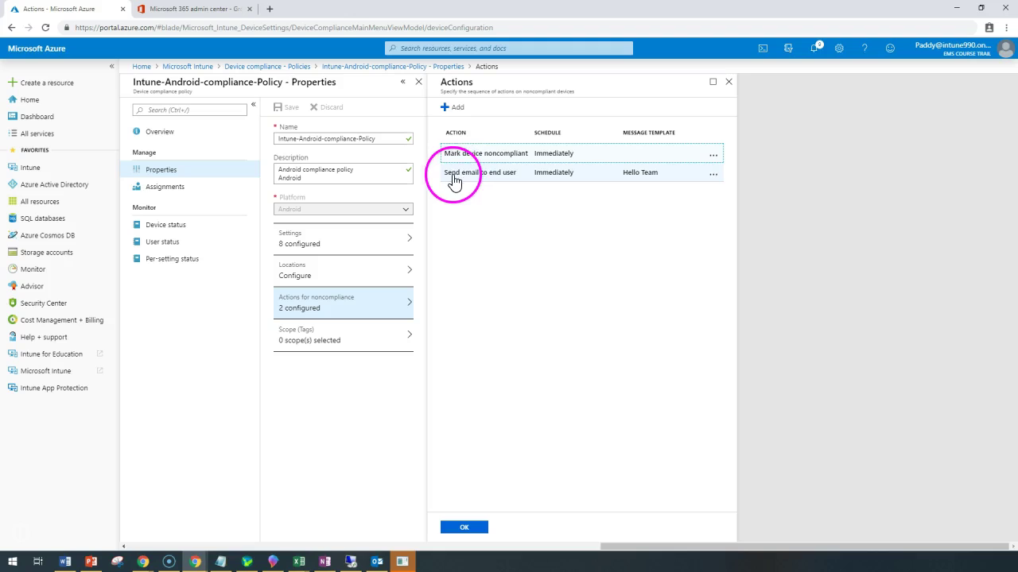
click(465, 528)
click(283, 109)
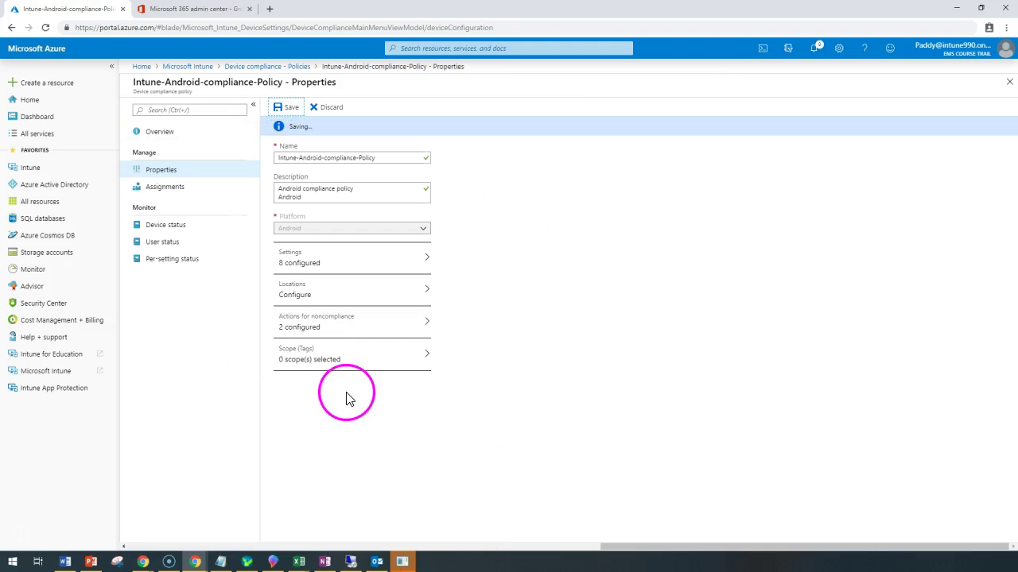